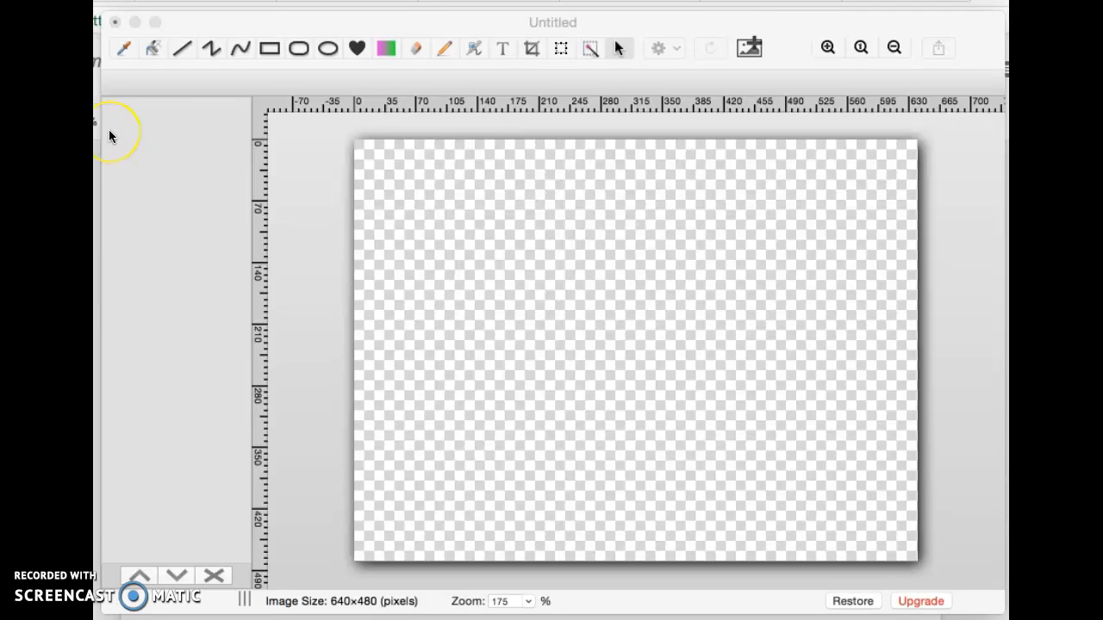
# Fill the empty transparent canvas with white using the bucket tool
pyautogui.click(152, 49)
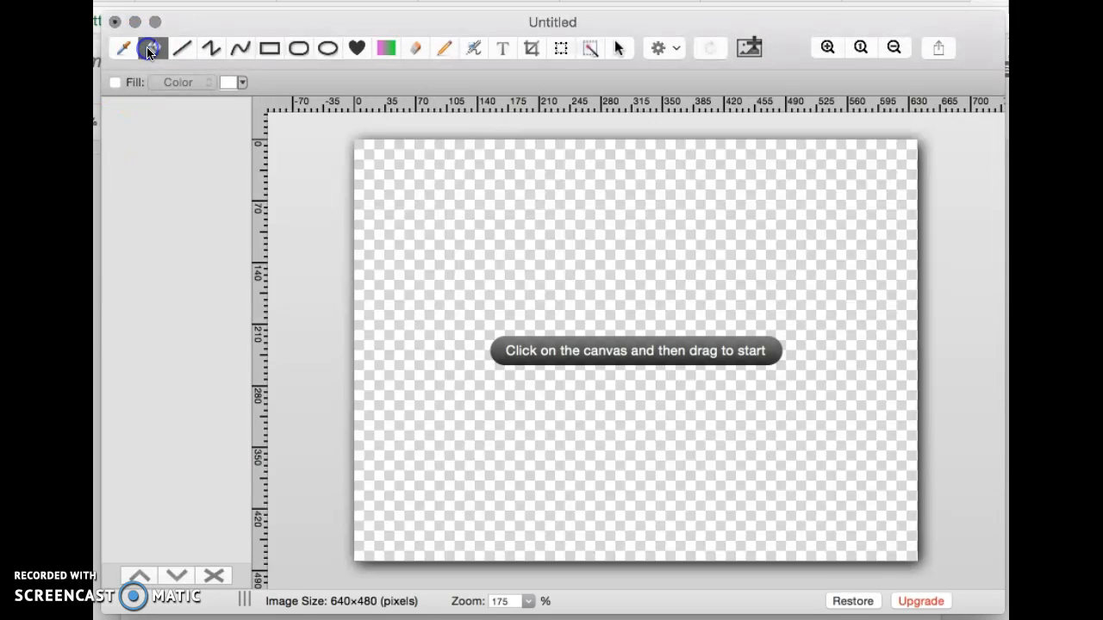
pyautogui.click(244, 83)
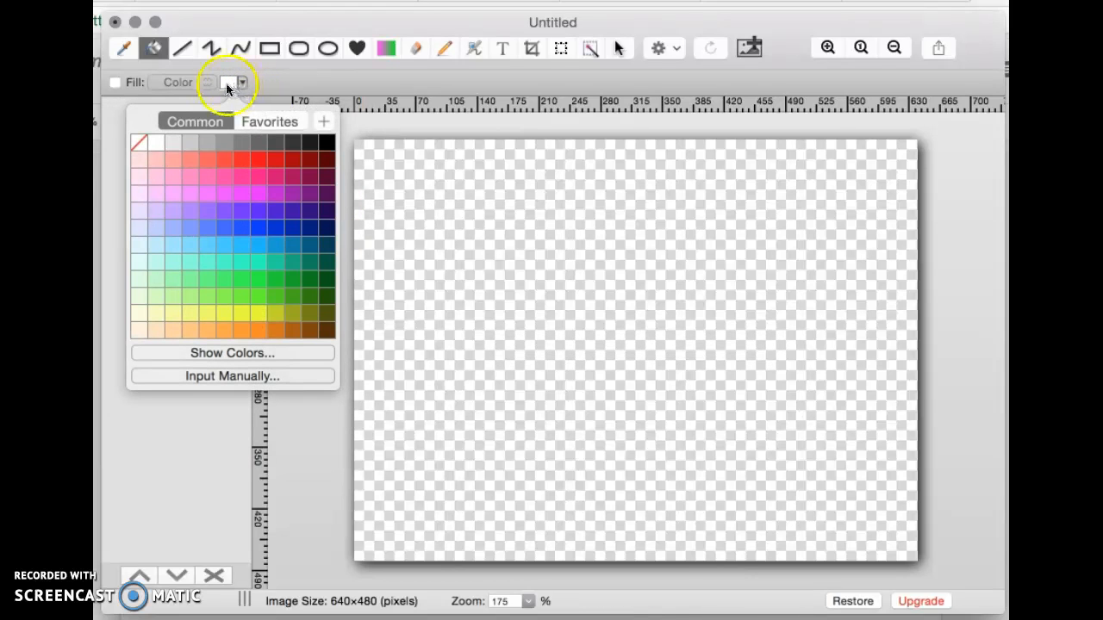
pyautogui.click(157, 147)
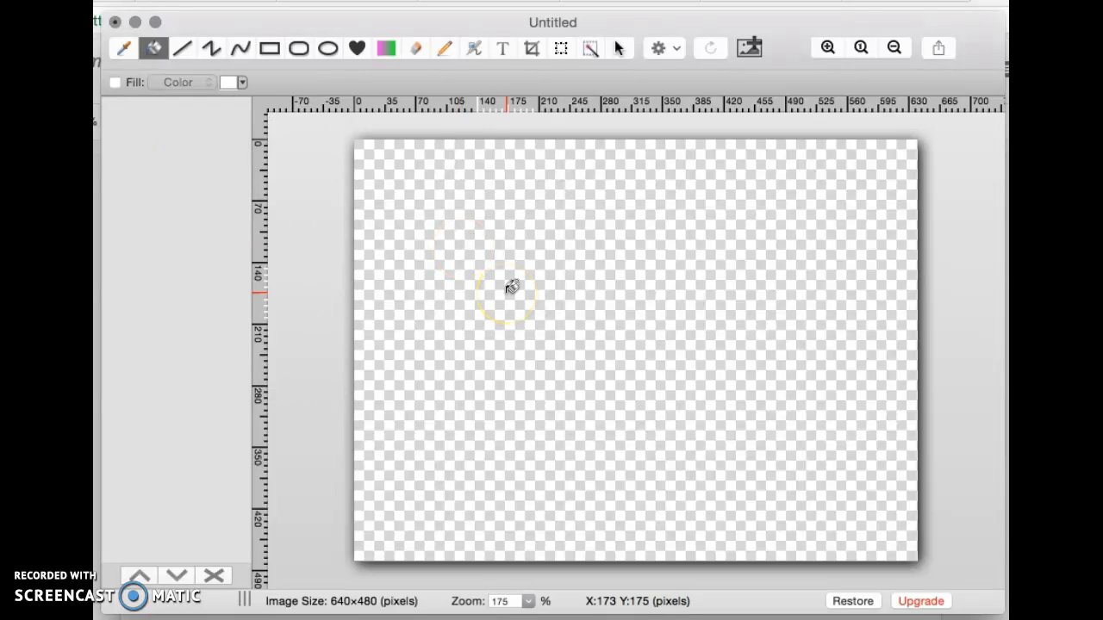
pyautogui.click(512, 286)
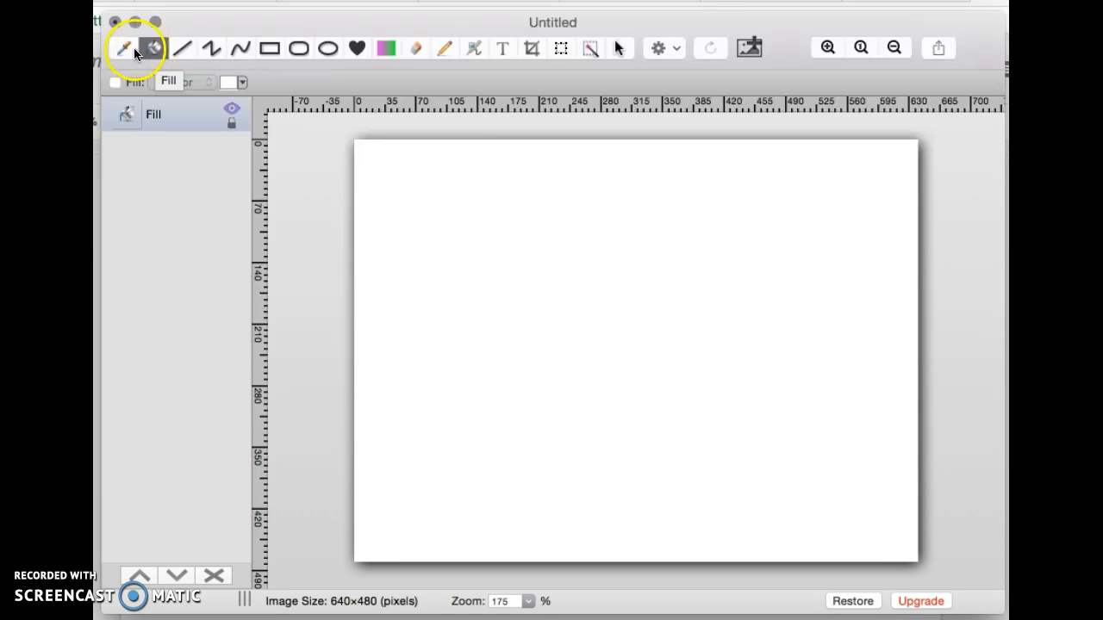
pyautogui.click(173, 121)
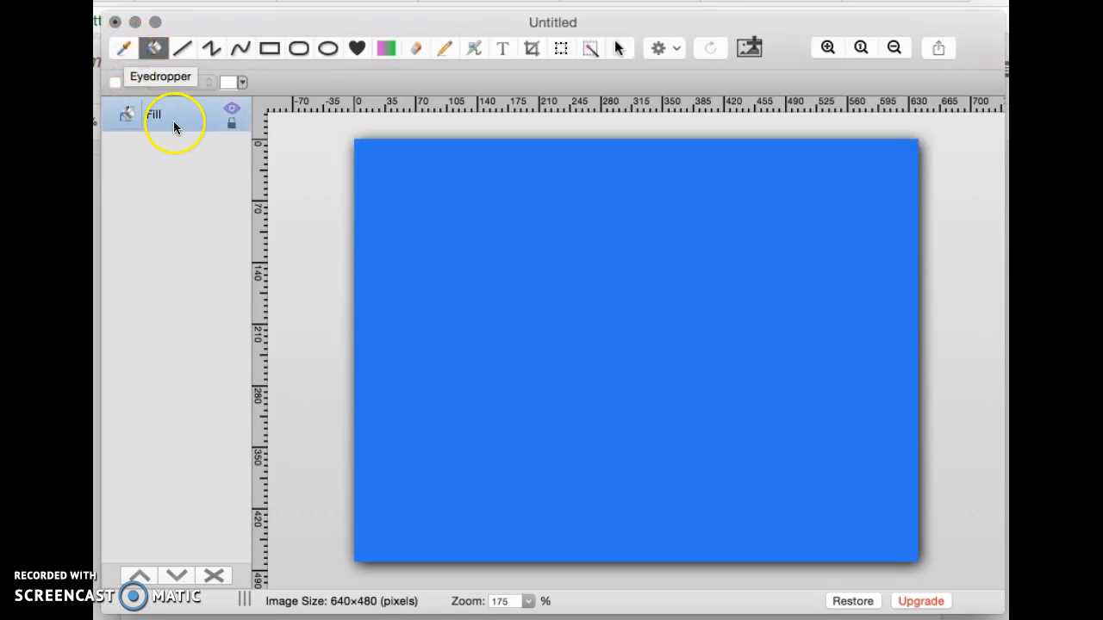
pyautogui.click(236, 130)
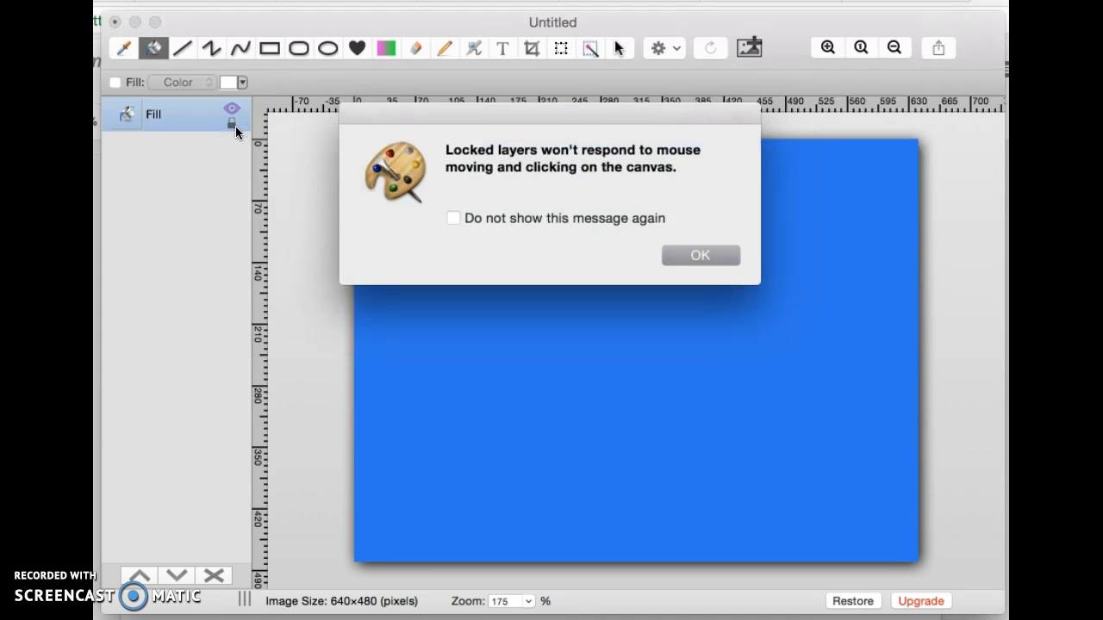
pyautogui.click(677, 259)
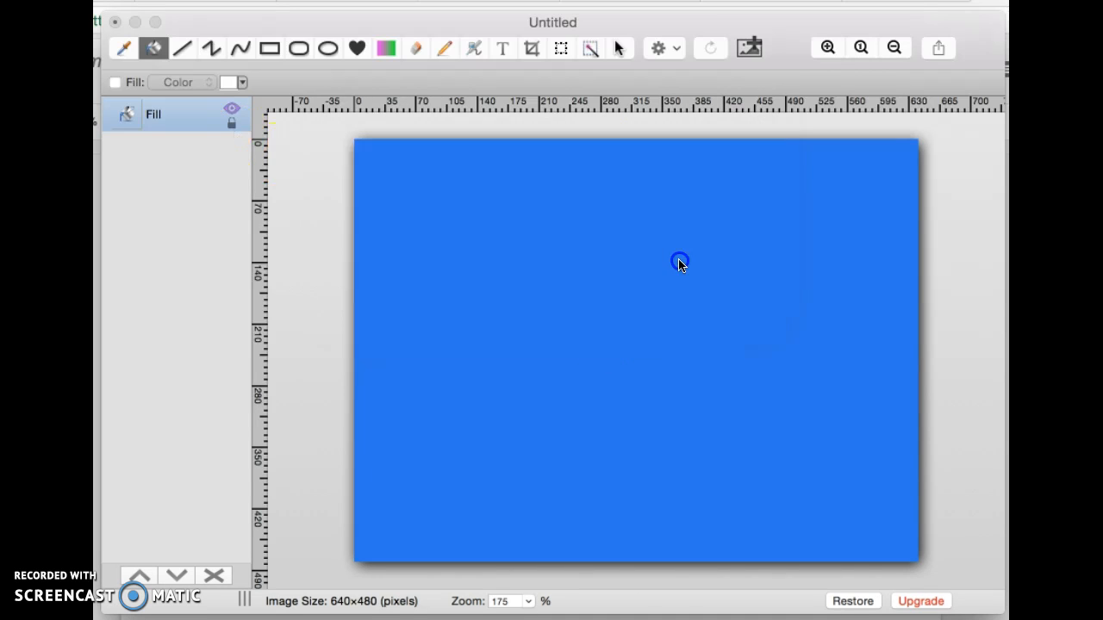
pyautogui.click(187, 118)
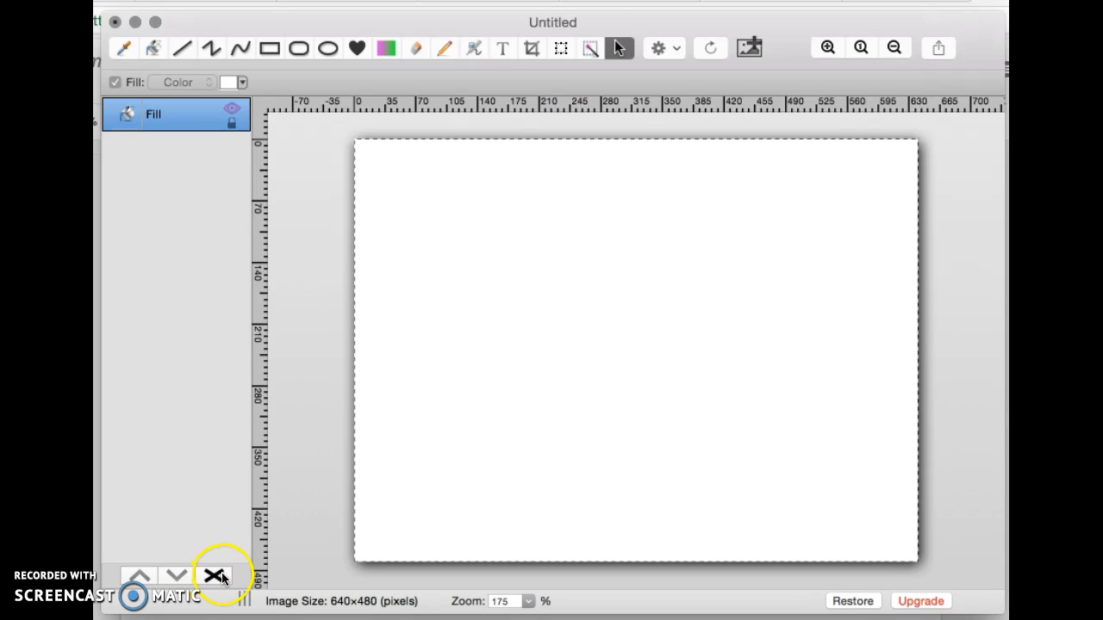
pyautogui.click(221, 574)
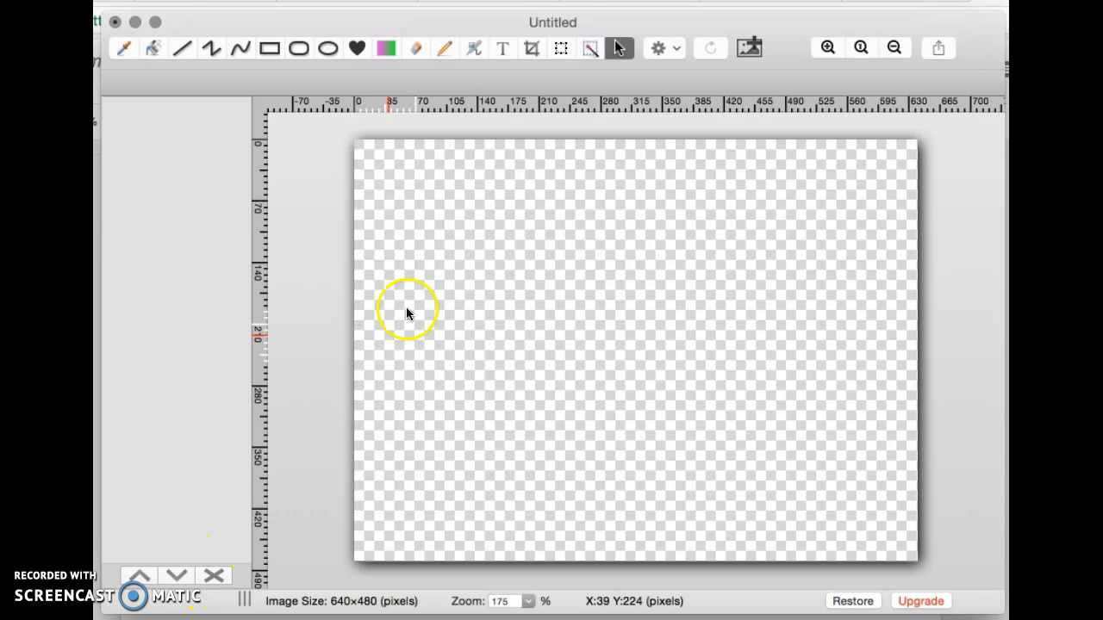
pyautogui.click(160, 49)
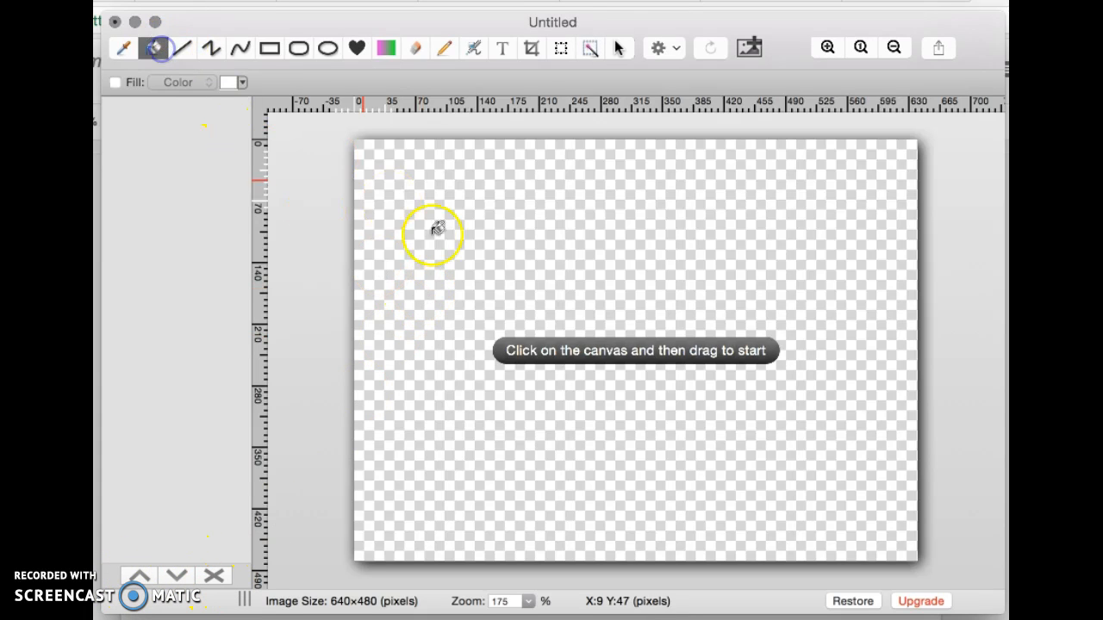
pyautogui.click(436, 229)
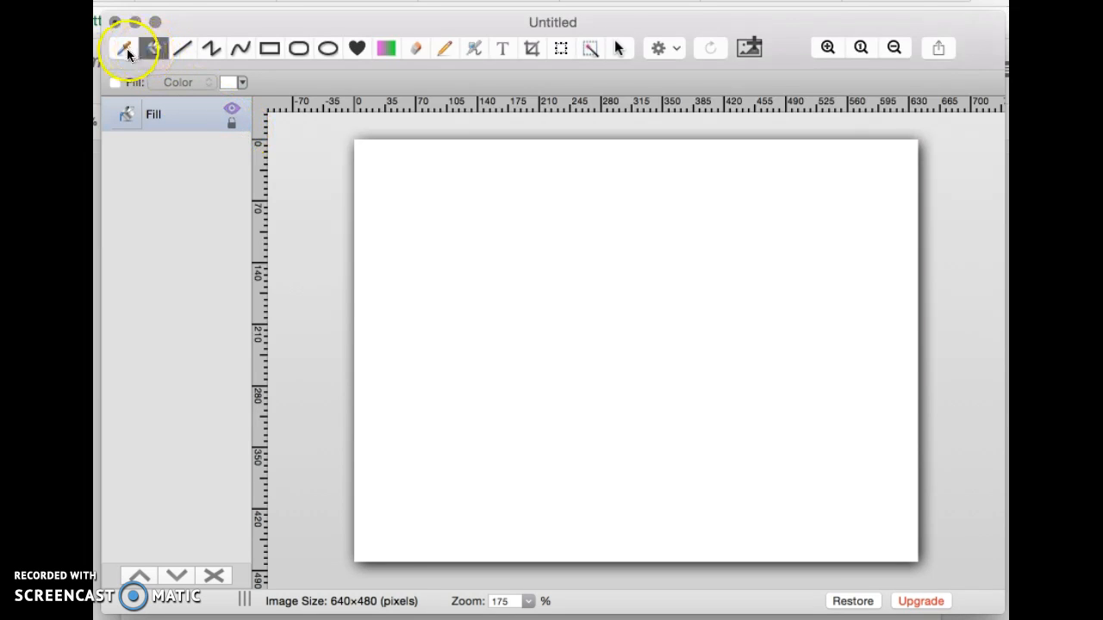
pyautogui.click(127, 49)
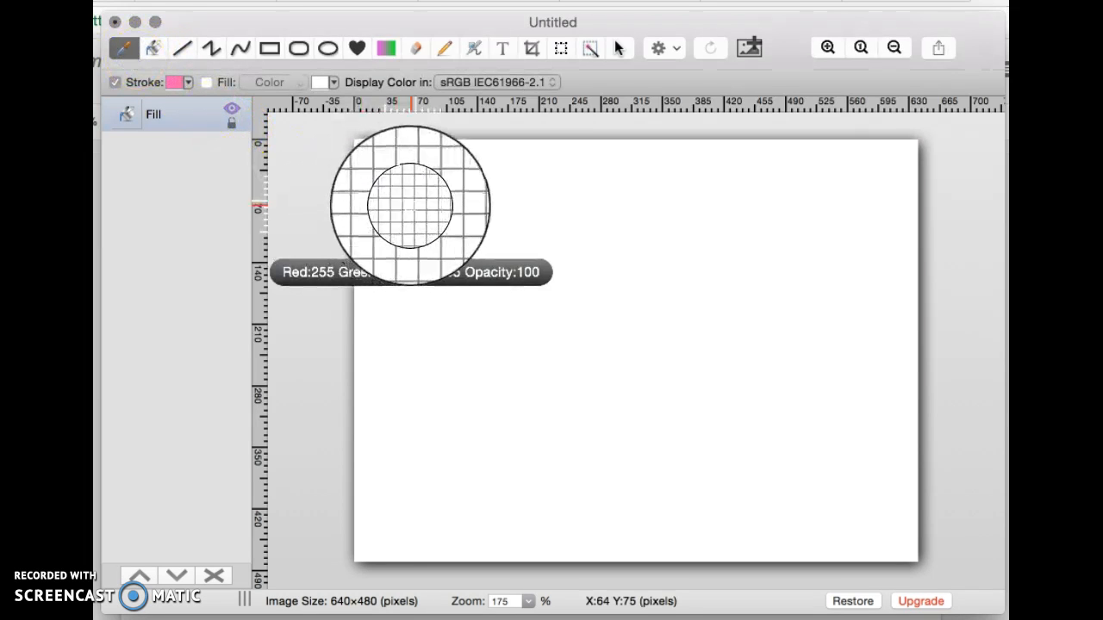
pyautogui.click(410, 204)
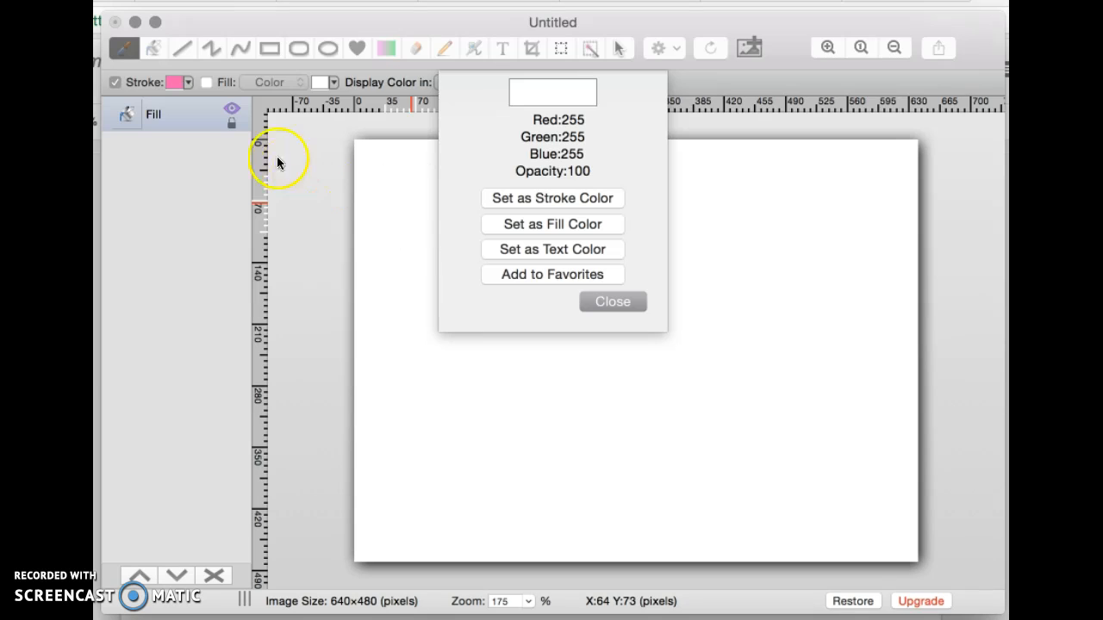
pyautogui.click(338, 85)
pyautogui.click(611, 304)
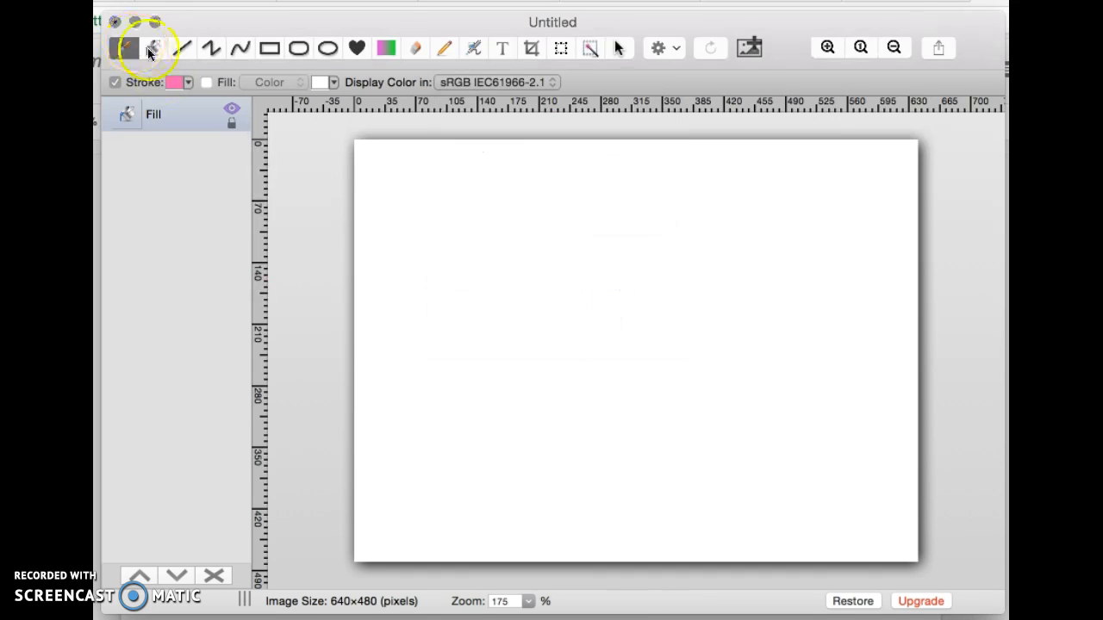
# Draw a pink line down from the upper left, with no shadow and width 3
pyautogui.click(182, 48)
pyautogui.moveTo(428, 199); pyautogui.dragTo(505, 371)
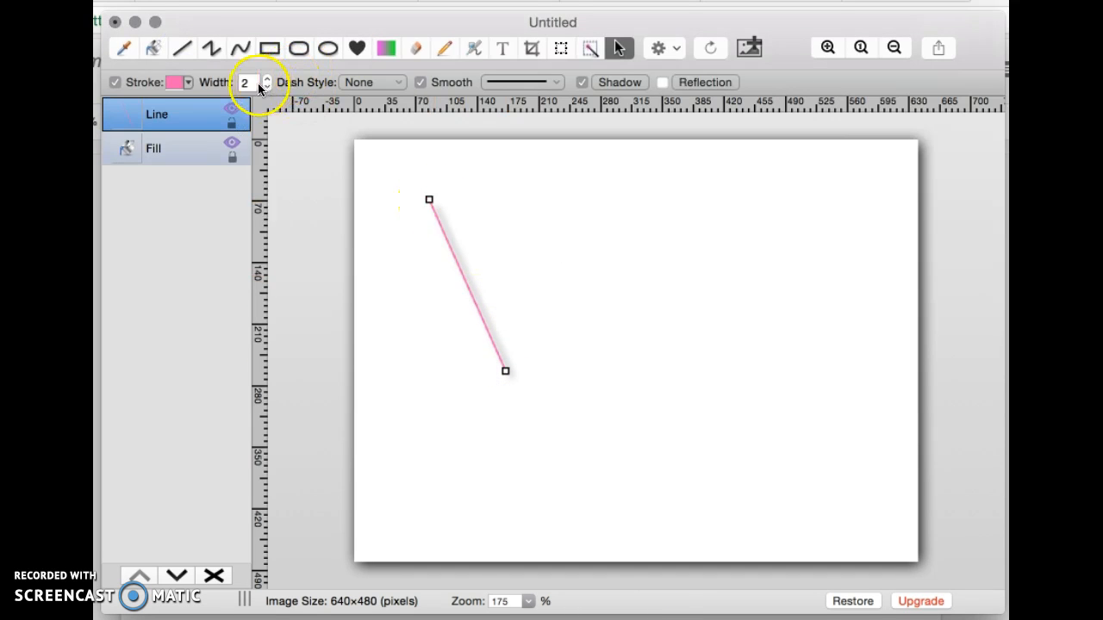
pyautogui.click(584, 88)
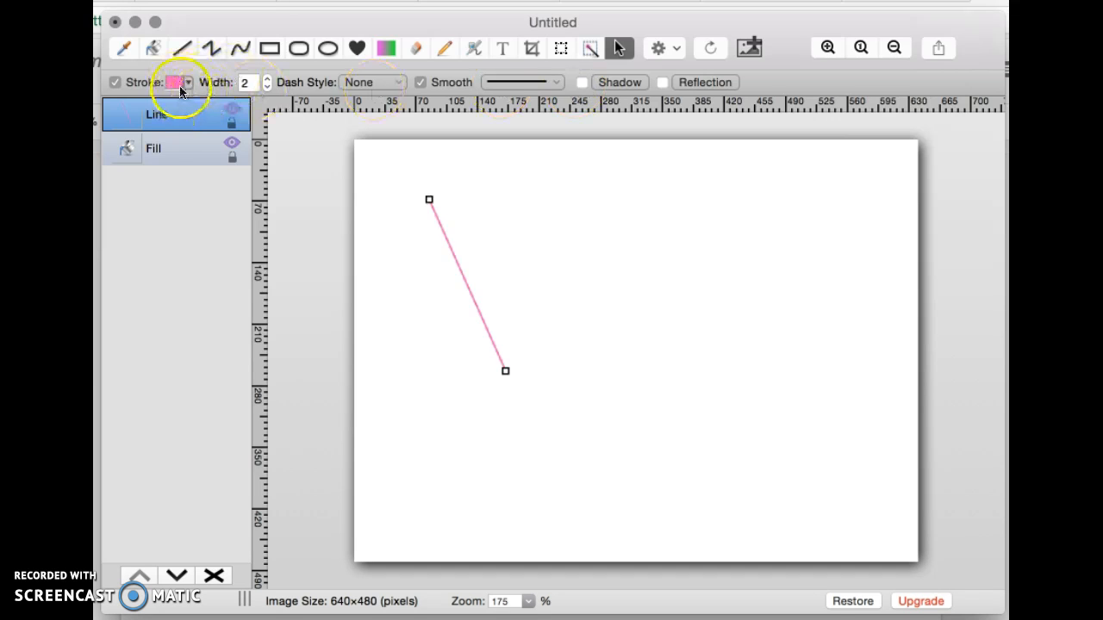
pyautogui.click(267, 78)
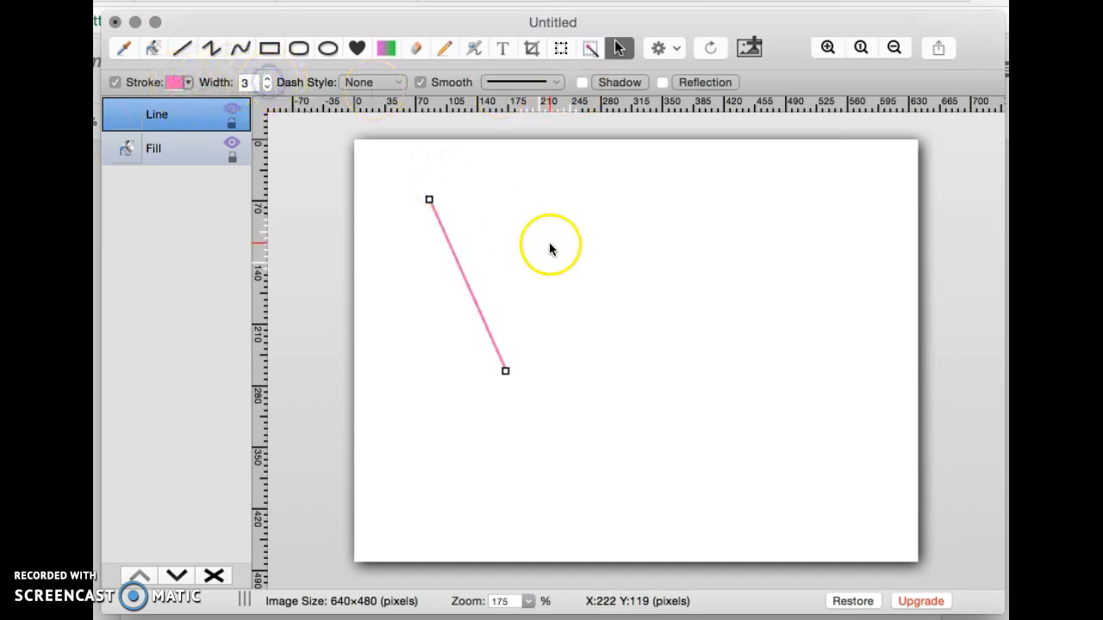
# Draw a second shorter pink line, solid with plain ends and a drop shadow but no reflection
pyautogui.moveTo(543, 199); pyautogui.dragTo(613, 290)
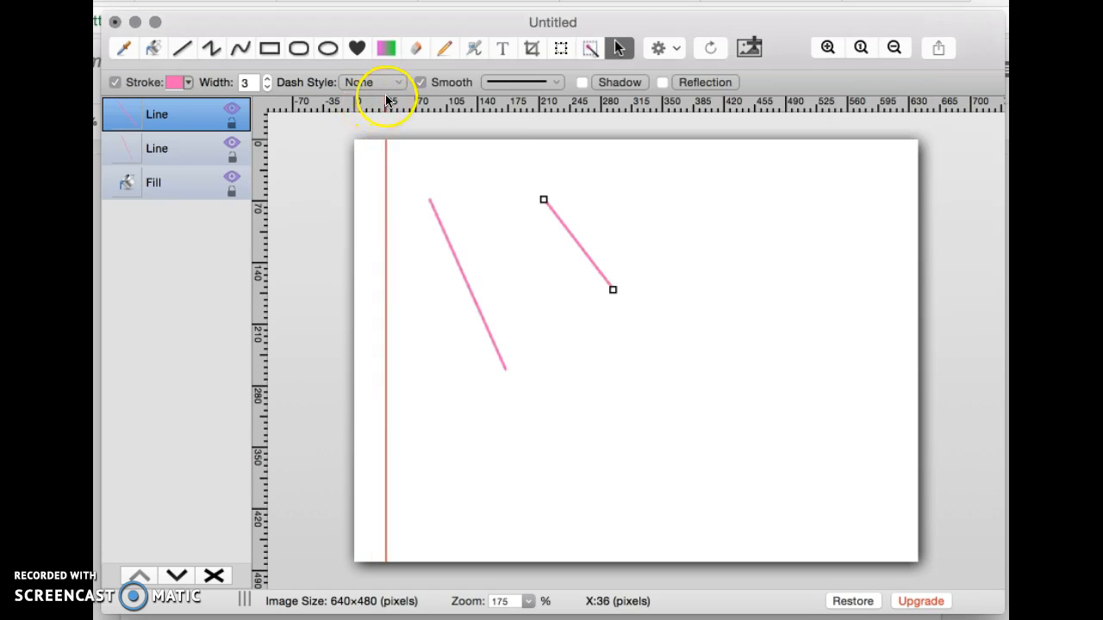
pyautogui.click(388, 85)
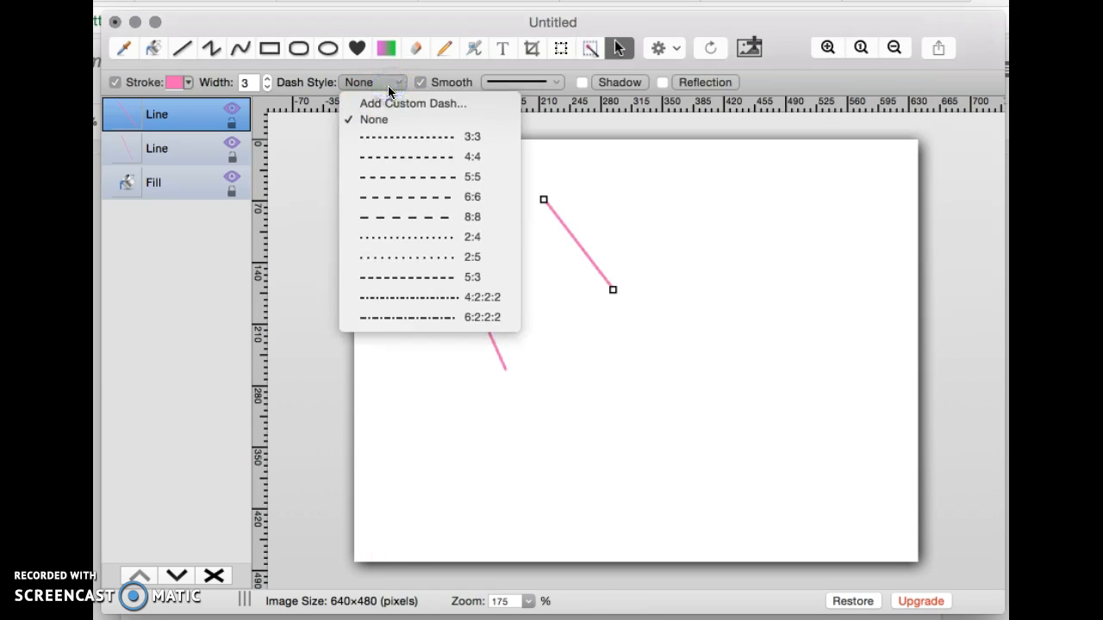
pyautogui.click(508, 86)
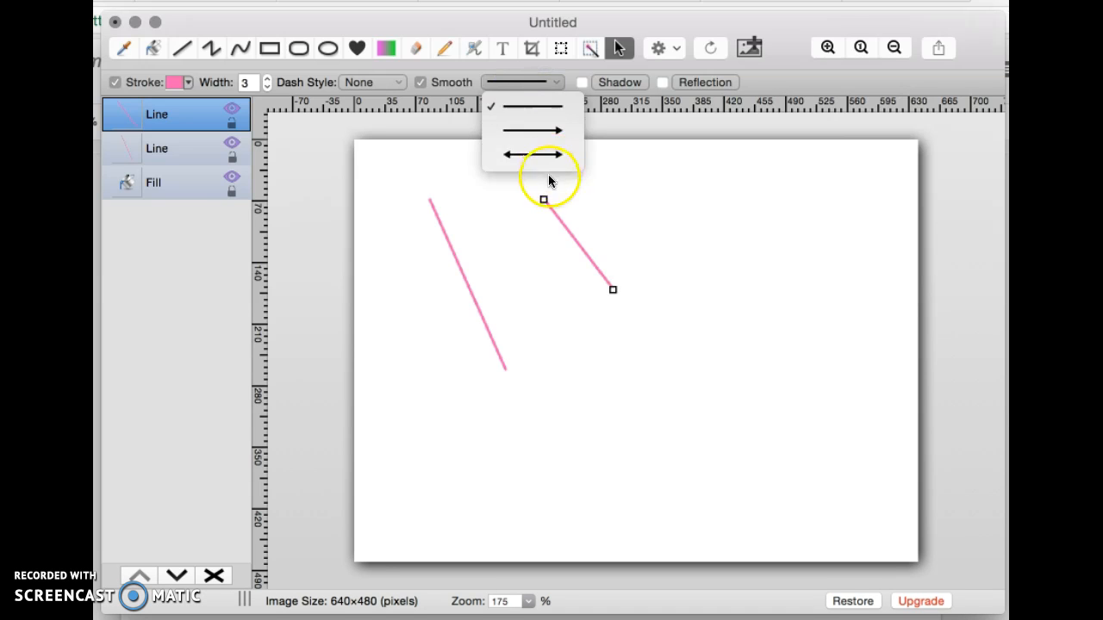
pyautogui.click(556, 84)
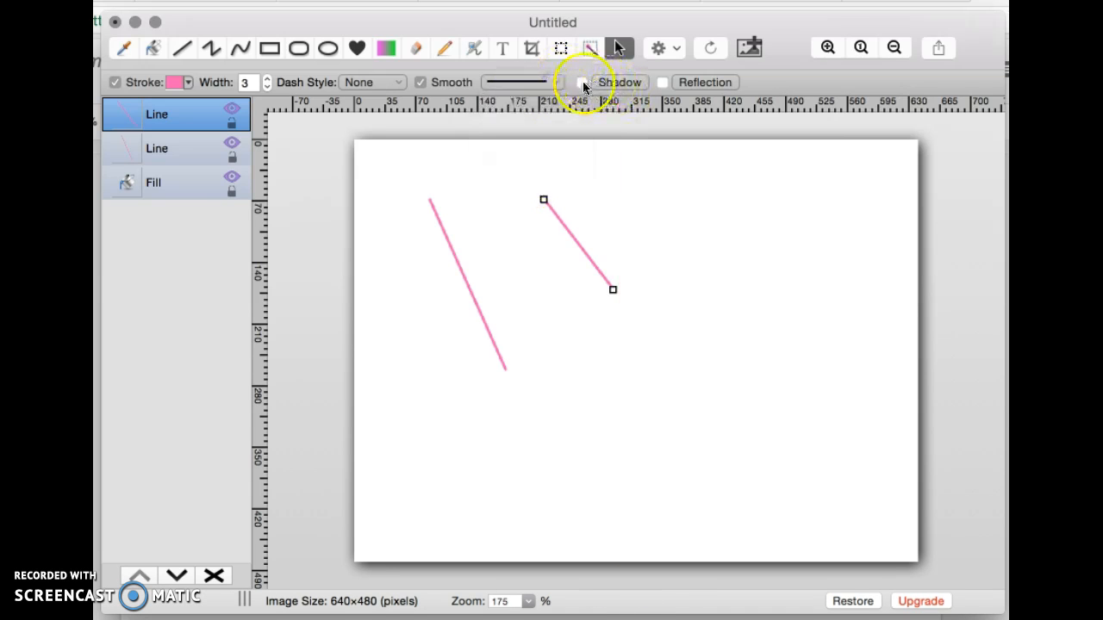
pyautogui.click(583, 82)
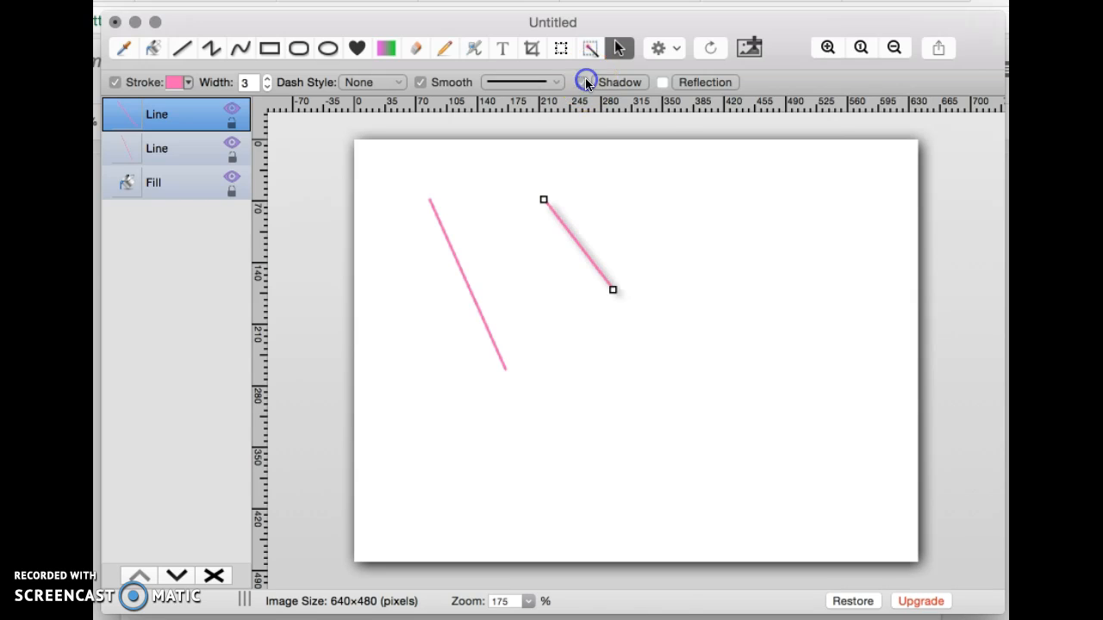
pyautogui.click(662, 82)
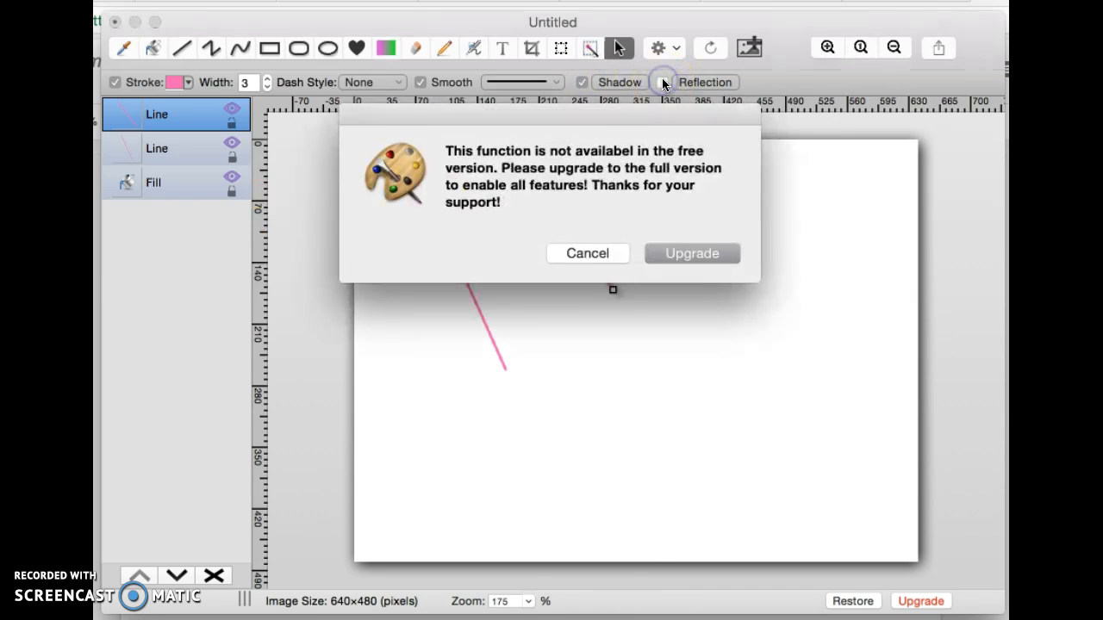
pyautogui.click(590, 253)
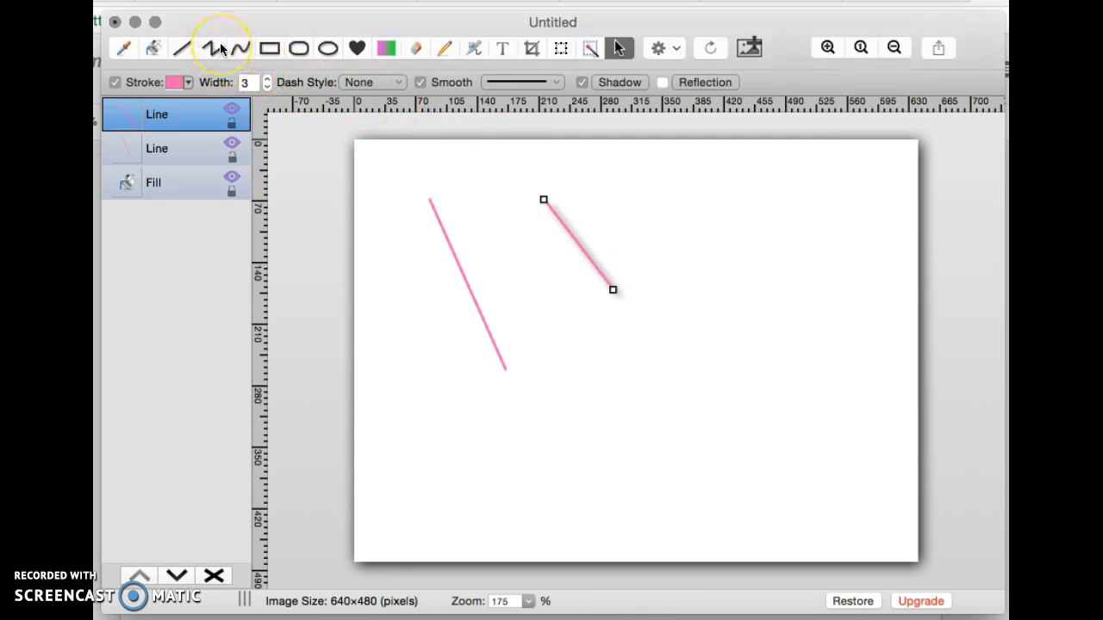
# Draw a pink rectangle without drop shadow at left-middle and an ellipse near the top
pyautogui.click(269, 48)
pyautogui.moveTo(414, 299); pyautogui.dragTo(598, 431)
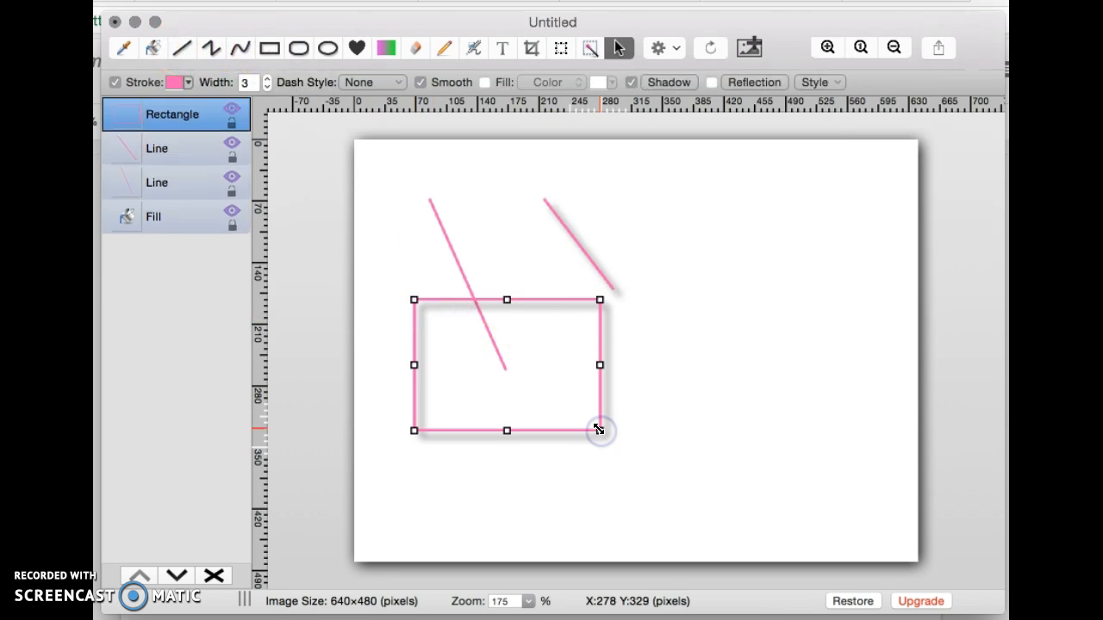
pyautogui.click(631, 82)
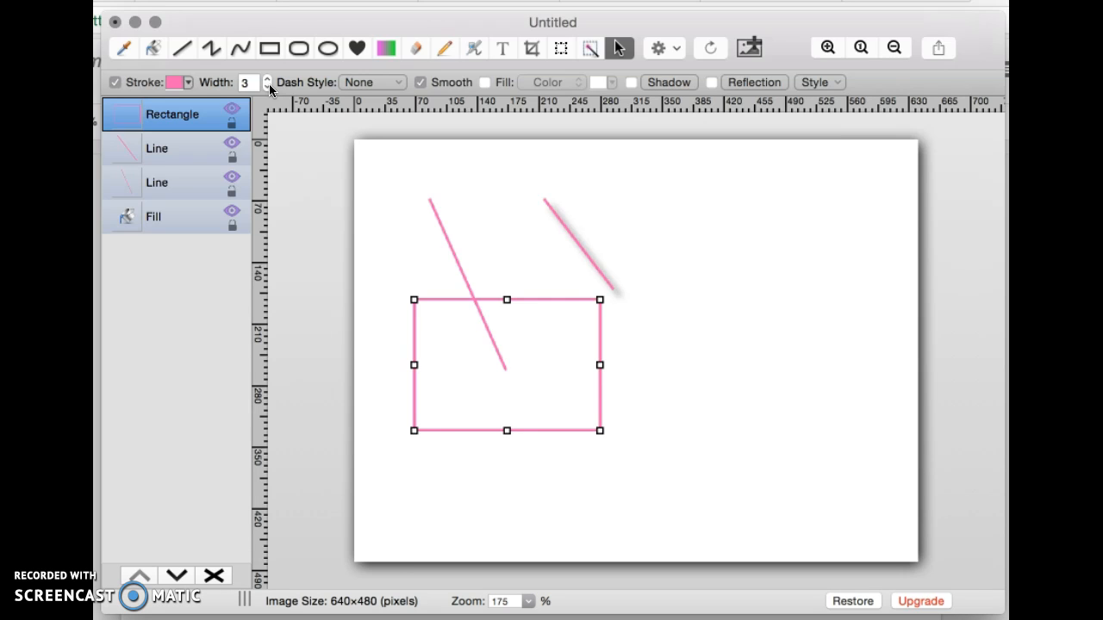
pyautogui.click(326, 47)
pyautogui.moveTo(568, 182); pyautogui.dragTo(738, 286)
# Draw a heart shape at lower right and give it a pink outline
pyautogui.click(358, 50)
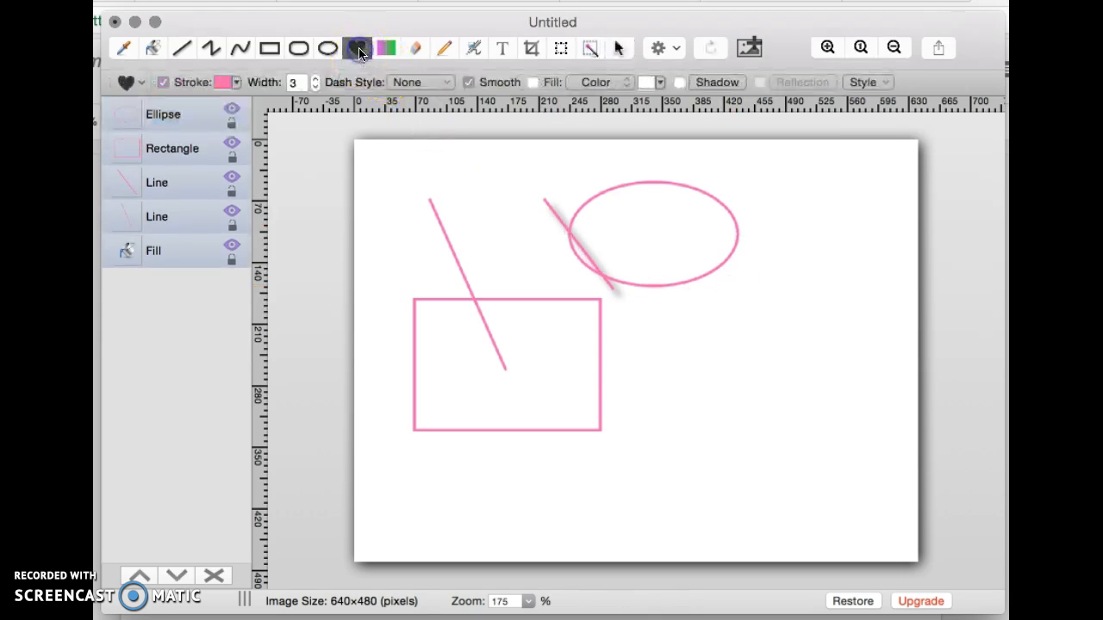
pyautogui.click(138, 81)
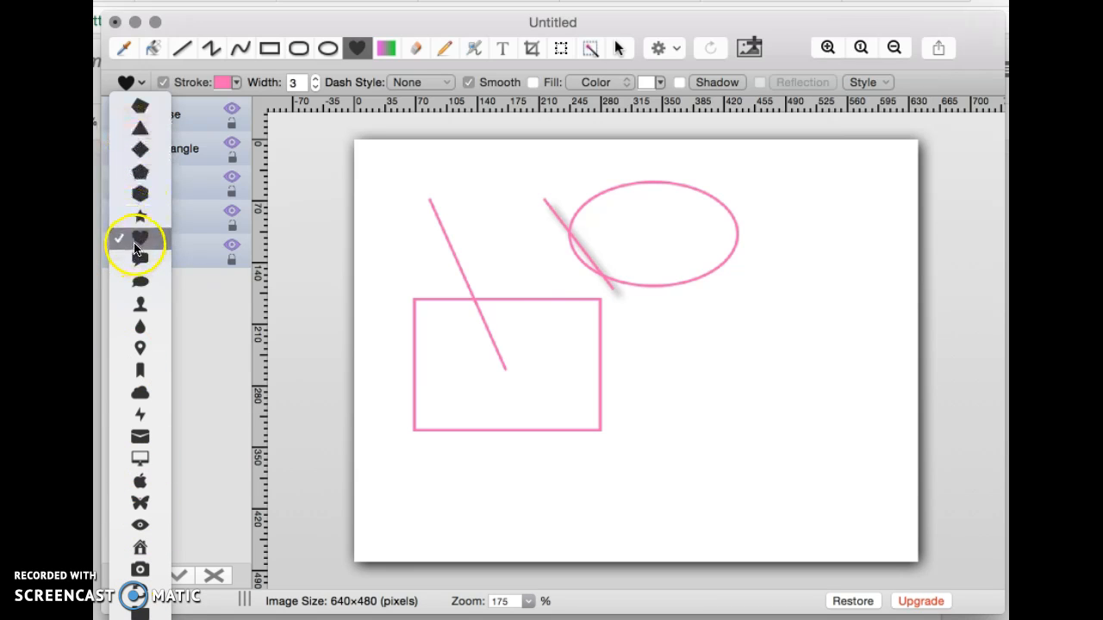
pyautogui.click(517, 285)
pyautogui.moveTo(743, 374); pyautogui.dragTo(805, 465)
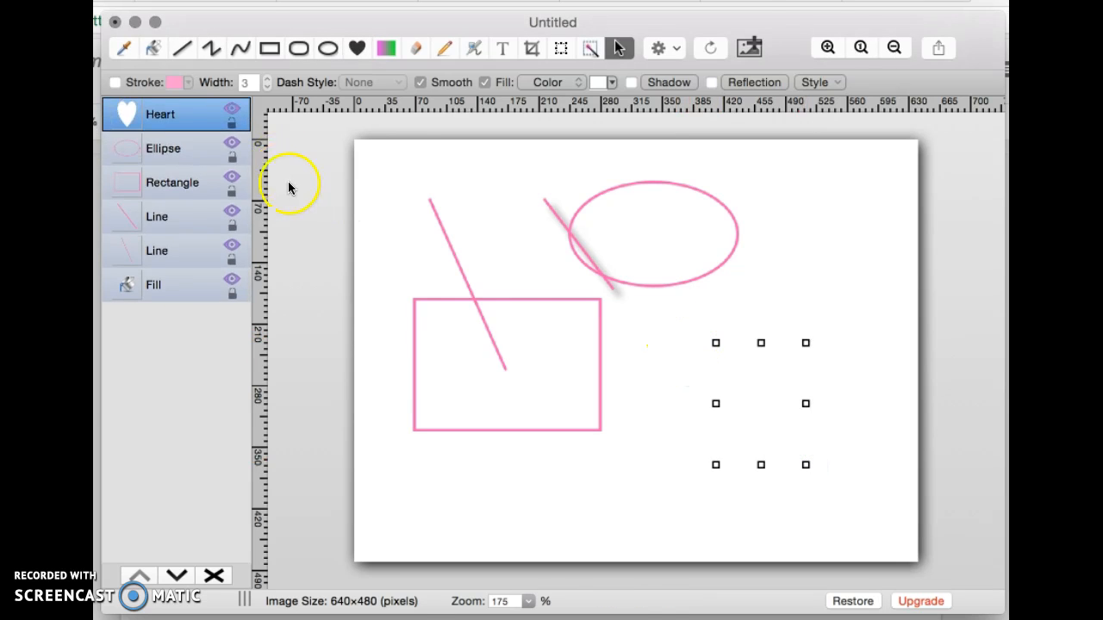
pyautogui.click(178, 81)
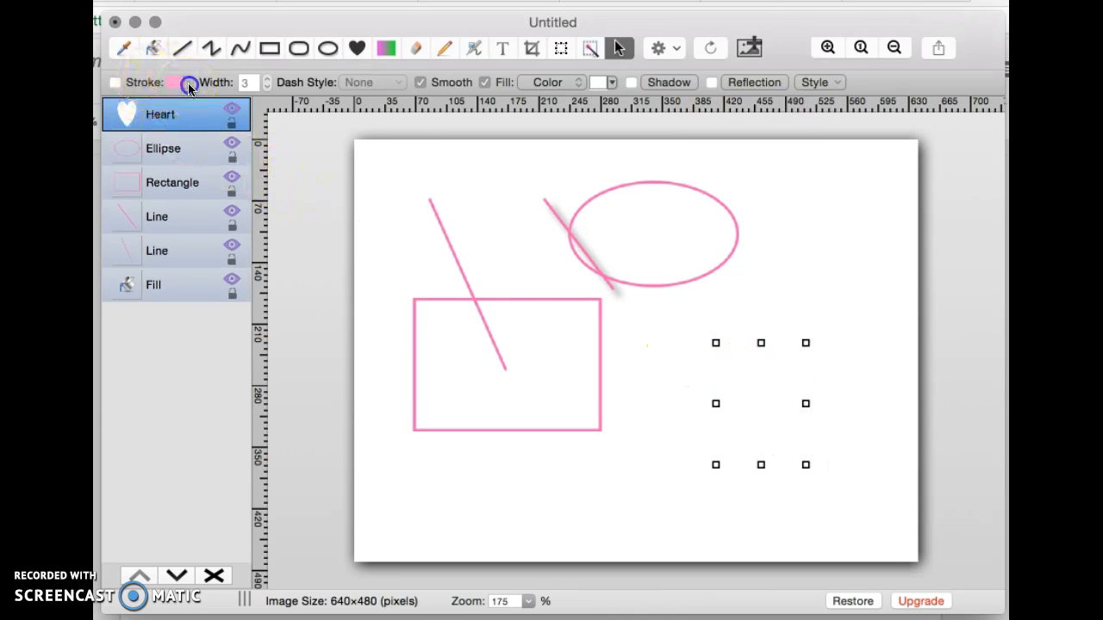
pyautogui.click(115, 82)
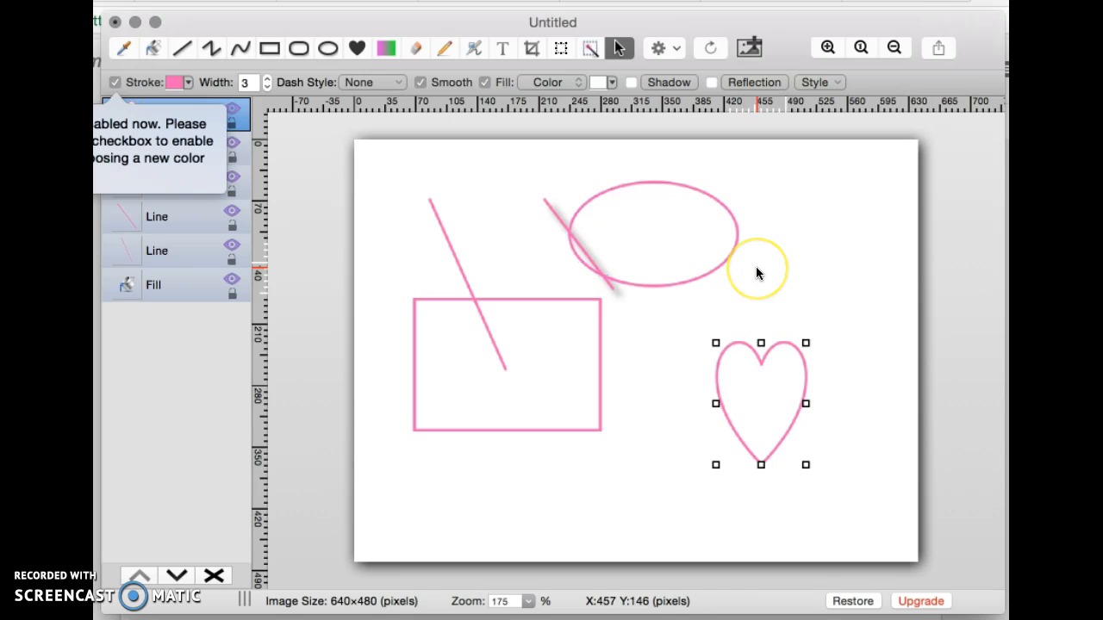
# Draw a gradient-filled box over the upper left of the canvas
pyautogui.click(384, 49)
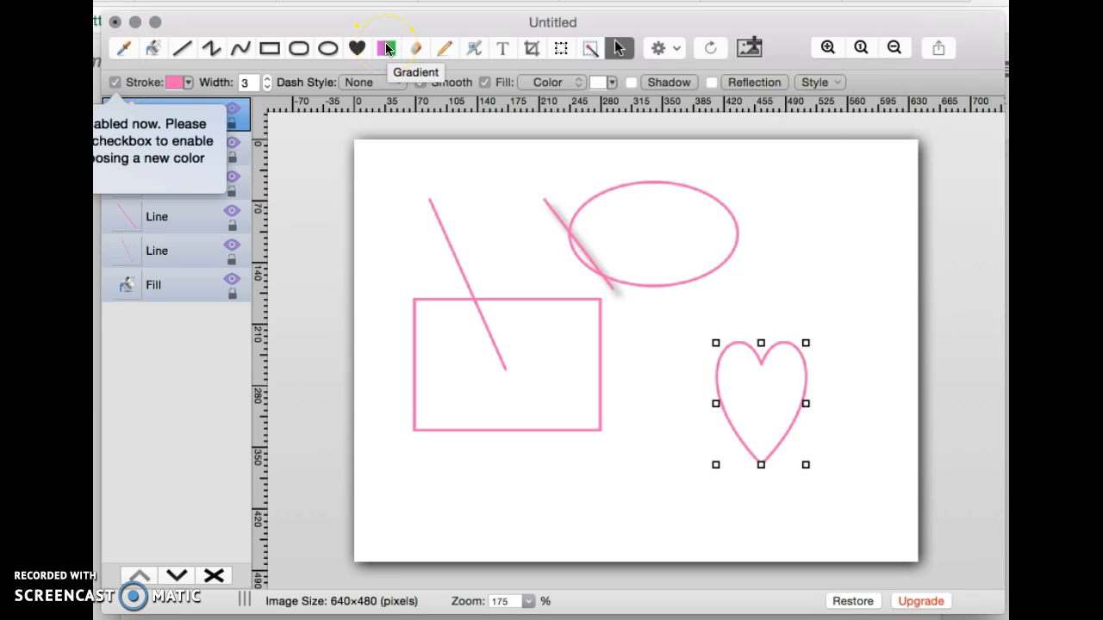
pyautogui.click(386, 50)
pyautogui.moveTo(376, 172); pyautogui.dragTo(605, 359)
pyautogui.moveTo(944, 47); pyautogui.dragTo(731, 241)
# Make the box's gradient radial, fading from a white centre to pink
pyautogui.click(737, 269)
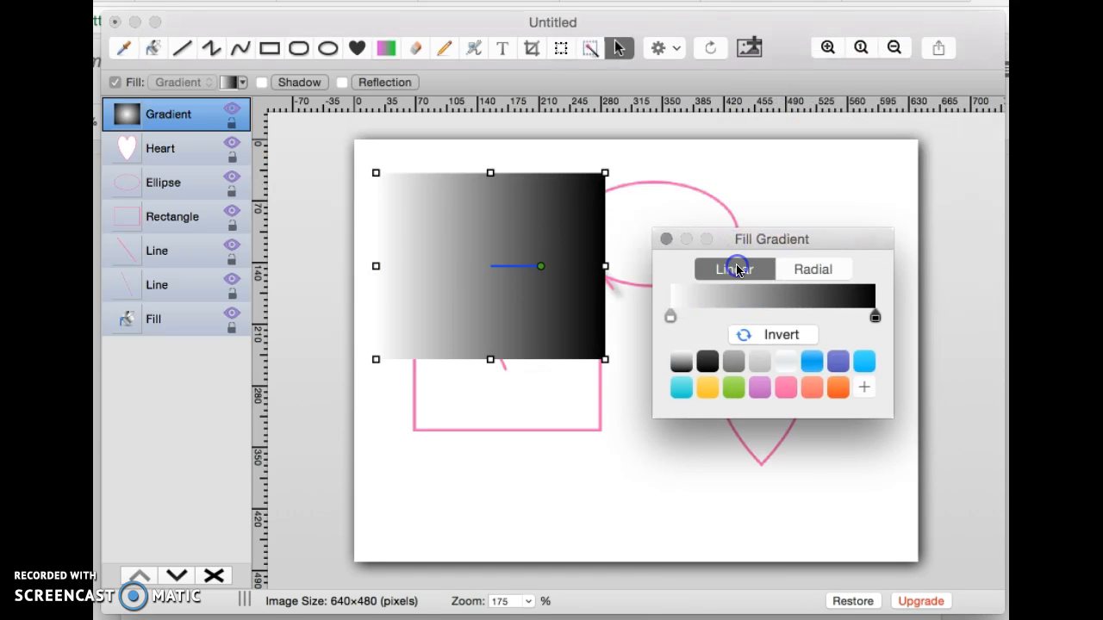
pyautogui.click(797, 267)
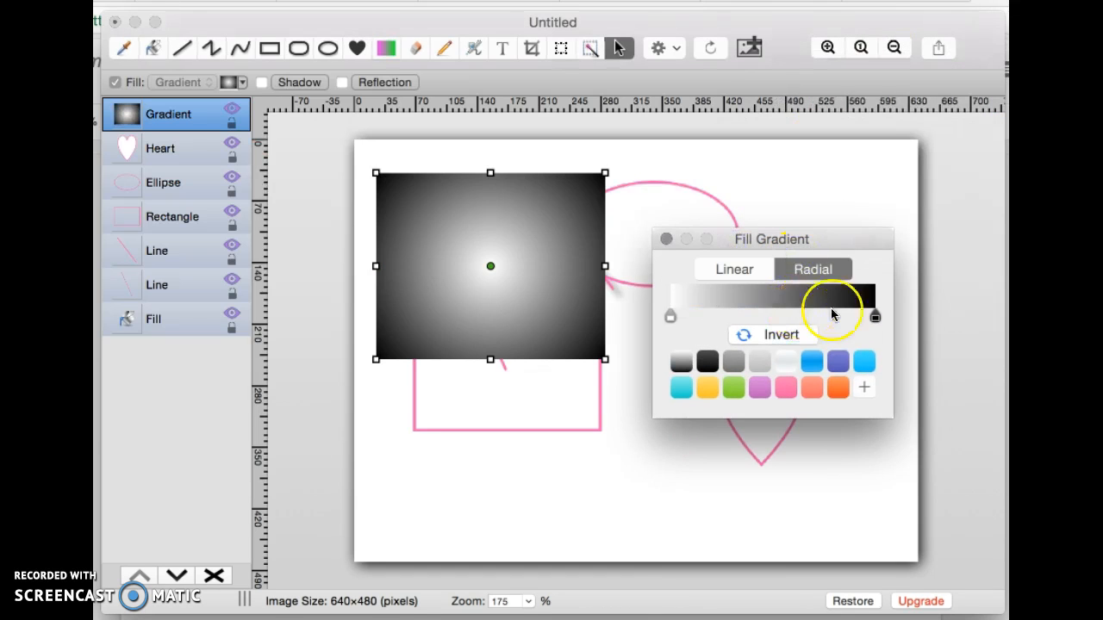
pyautogui.moveTo(883, 321); pyautogui.dragTo(912, 322)
pyautogui.click(785, 387)
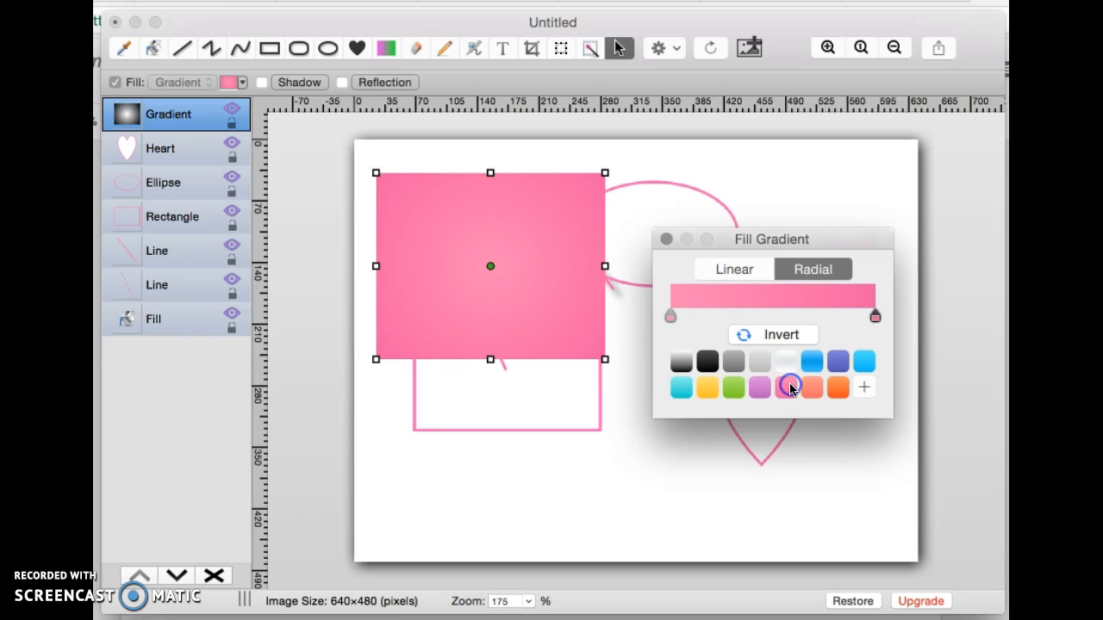
pyautogui.click(672, 307)
pyautogui.click(671, 311)
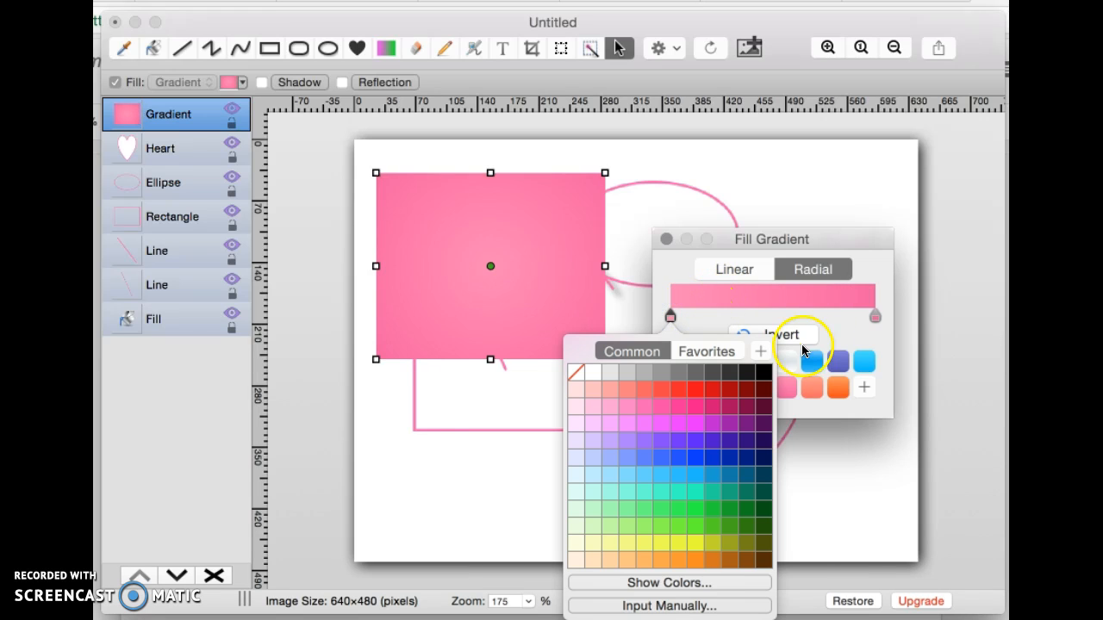
pyautogui.click(592, 372)
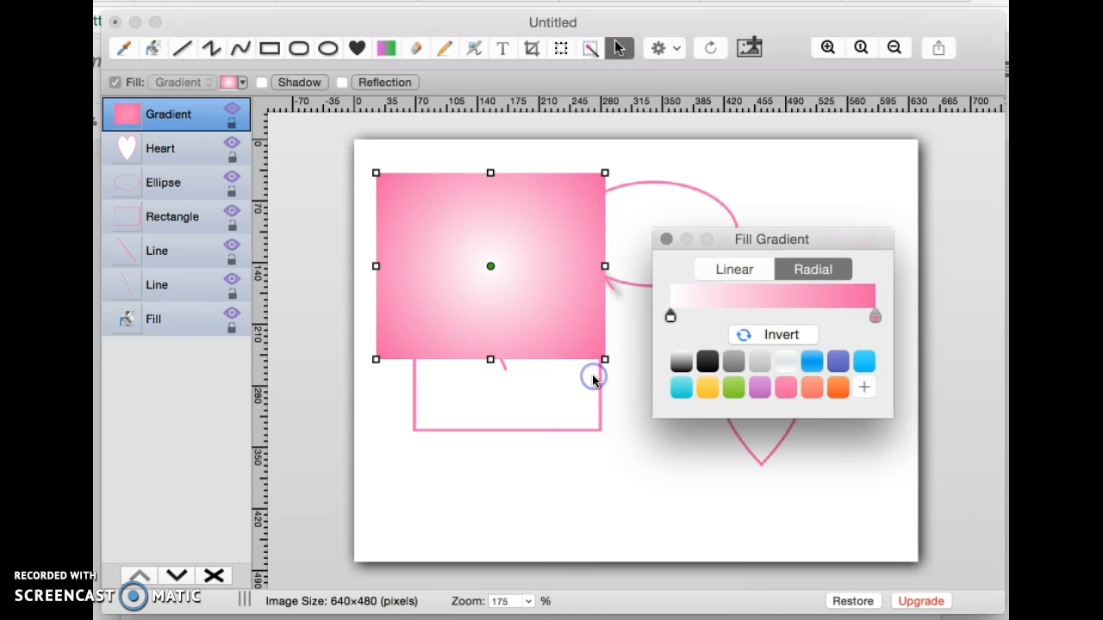
pyautogui.click(875, 316)
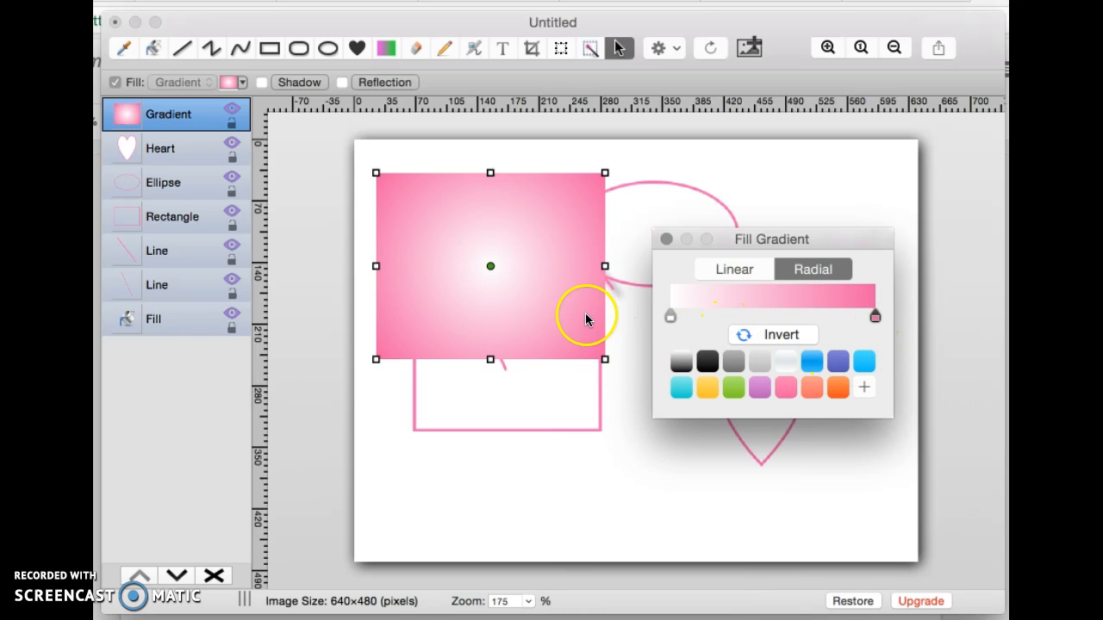
pyautogui.click(668, 241)
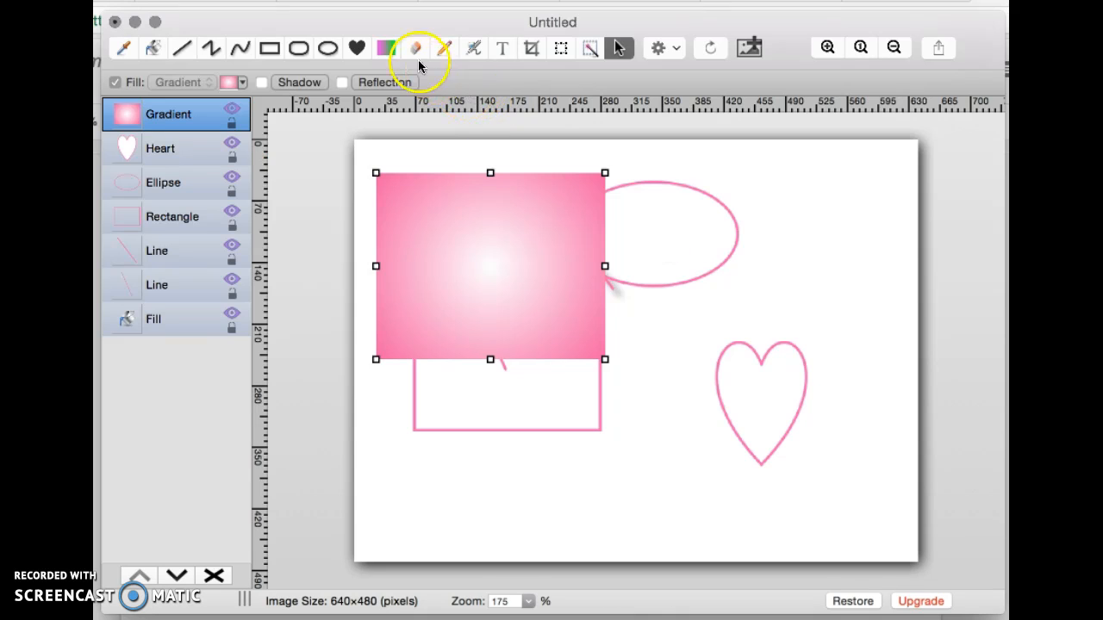
pyautogui.click(415, 49)
pyautogui.moveTo(465, 145)
pyautogui.mouseDown()
pyautogui.moveTo(474, 146)
pyautogui.moveTo(441, 163)
pyautogui.moveTo(670, 291)
pyautogui.moveTo(512, 395)
pyautogui.moveTo(448, 221)
pyautogui.moveTo(611, 340)
pyautogui.moveTo(379, 408)
pyautogui.moveTo(513, 247)
pyautogui.moveTo(628, 192)
pyautogui.moveTo(687, 342)
pyautogui.moveTo(653, 362)
pyautogui.moveTo(752, 218)
pyautogui.mouseUp()
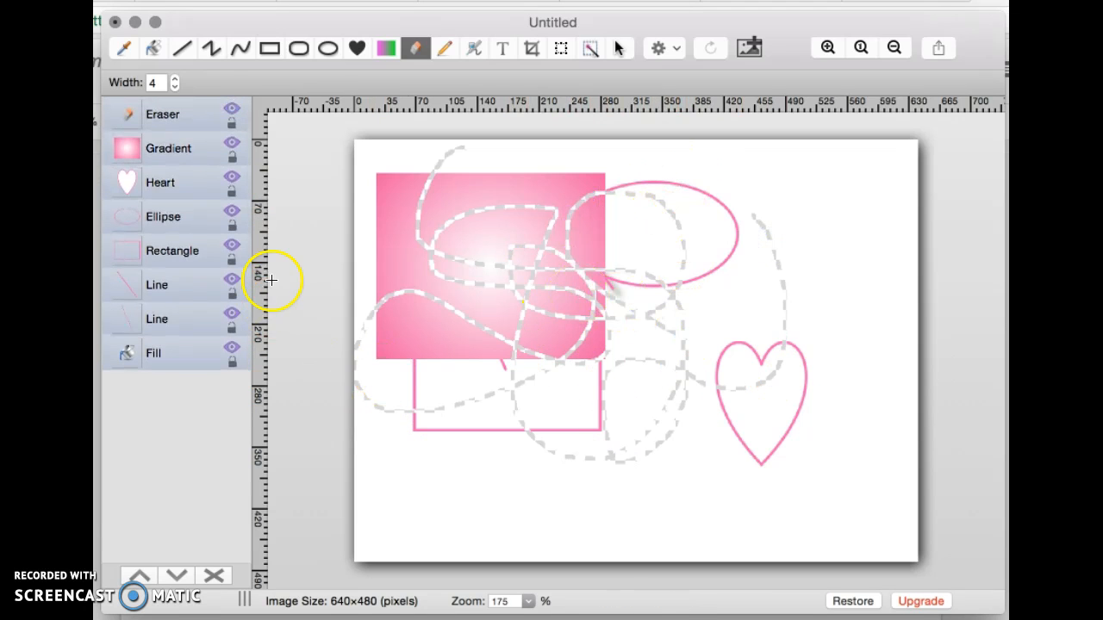
pyautogui.click(177, 150)
pyautogui.click(175, 126)
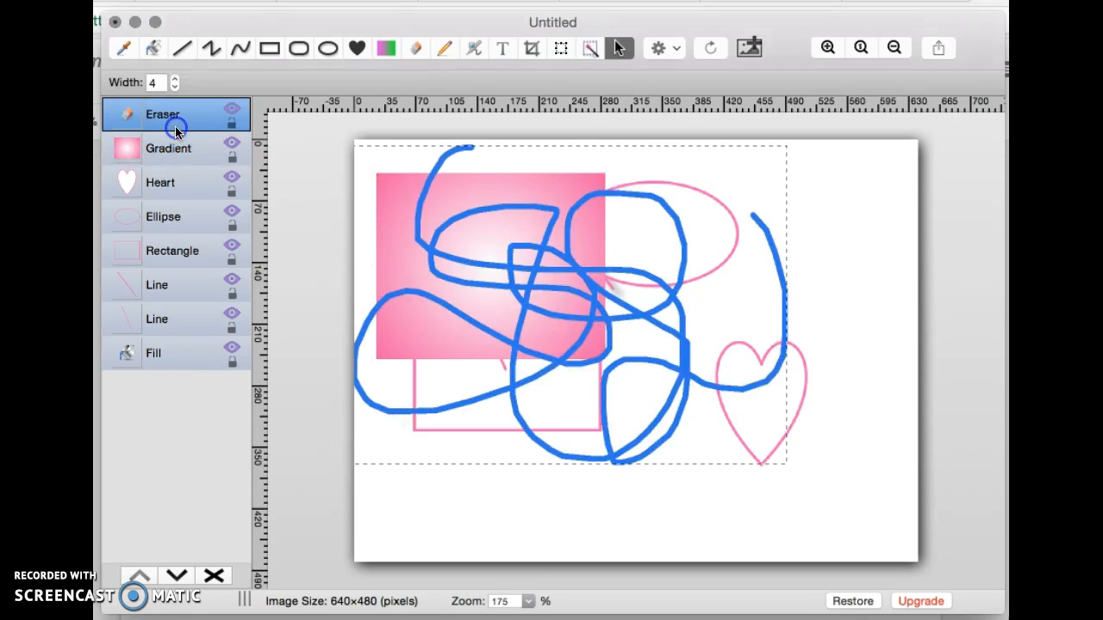
pyautogui.click(216, 576)
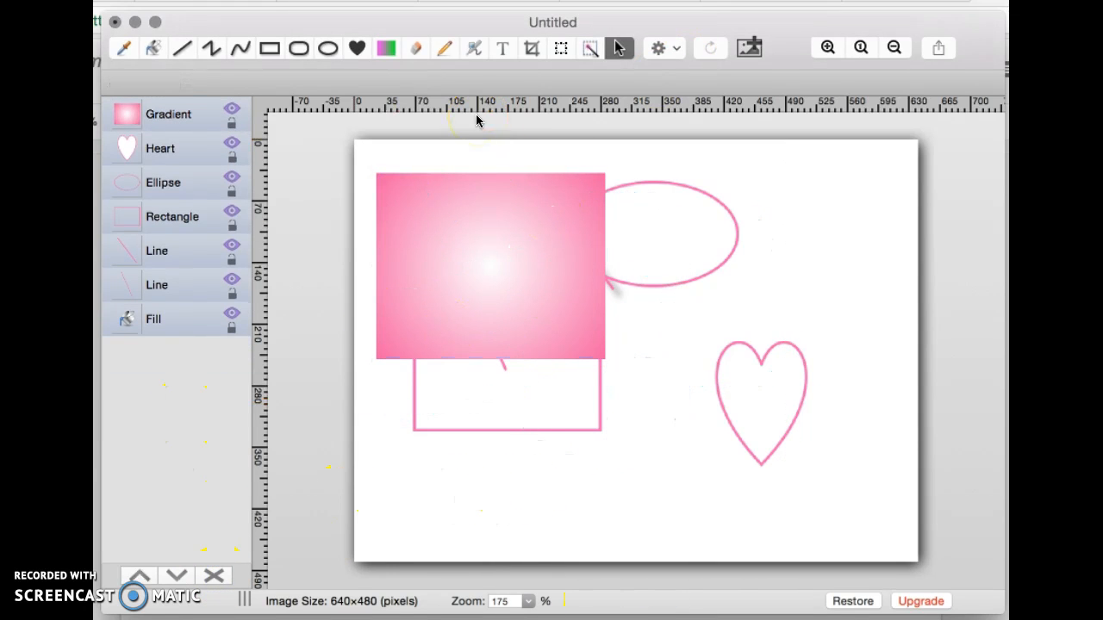
# Sketch a width-18 pink stroke, then a thinner width-11 scribble over the gradient and ellipse
pyautogui.click(445, 48)
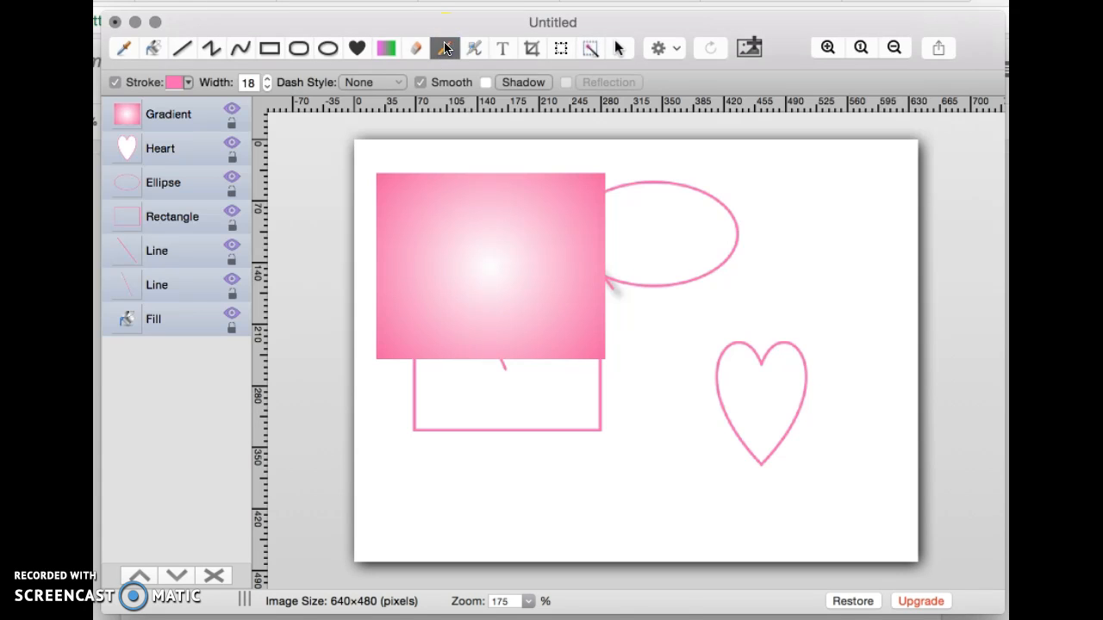
pyautogui.moveTo(658, 263)
pyautogui.mouseDown()
pyautogui.moveTo(659, 474)
pyautogui.moveTo(719, 280)
pyautogui.moveTo(768, 323)
pyautogui.moveTo(766, 372)
pyautogui.moveTo(417, 309)
pyautogui.moveTo(564, 370)
pyautogui.moveTo(513, 220)
pyautogui.moveTo(494, 362)
pyautogui.moveTo(560, 401)
pyautogui.mouseUp()
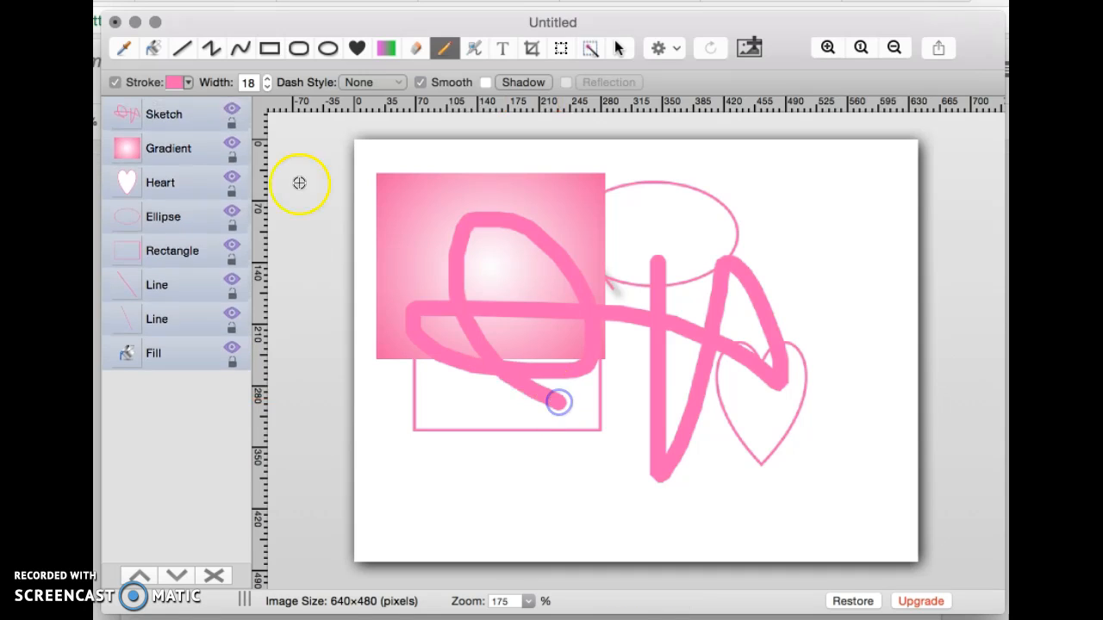
pyautogui.click(264, 87)
pyautogui.click(265, 87)
pyautogui.click(264, 87)
pyautogui.moveTo(405, 181)
pyautogui.mouseDown()
pyautogui.moveTo(619, 201)
pyautogui.moveTo(652, 259)
pyautogui.moveTo(486, 175)
pyautogui.moveTo(589, 166)
pyautogui.moveTo(713, 178)
pyautogui.moveTo(633, 135)
pyautogui.moveTo(657, 349)
pyautogui.moveTo(491, 336)
pyautogui.moveTo(459, 274)
pyautogui.mouseUp()
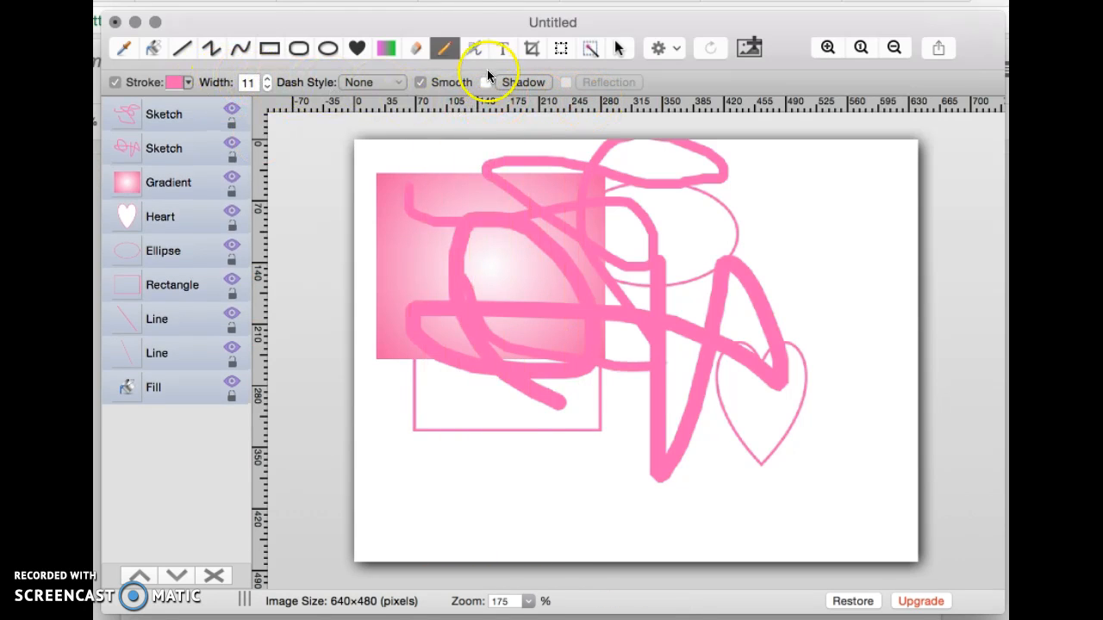
pyautogui.click(473, 49)
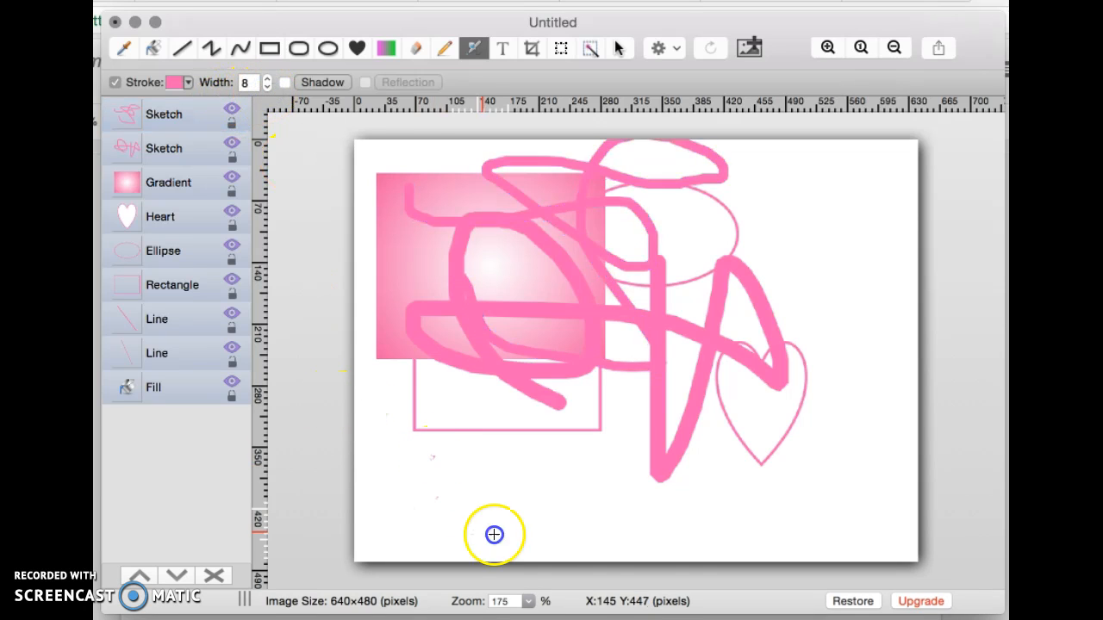
# Spray pink speckles below the rectangle, then a dense width-52 speckle cloud at upper right
pyautogui.moveTo(464, 446)
pyautogui.mouseDown()
pyautogui.moveTo(397, 418)
pyautogui.moveTo(405, 372)
pyautogui.mouseUp()
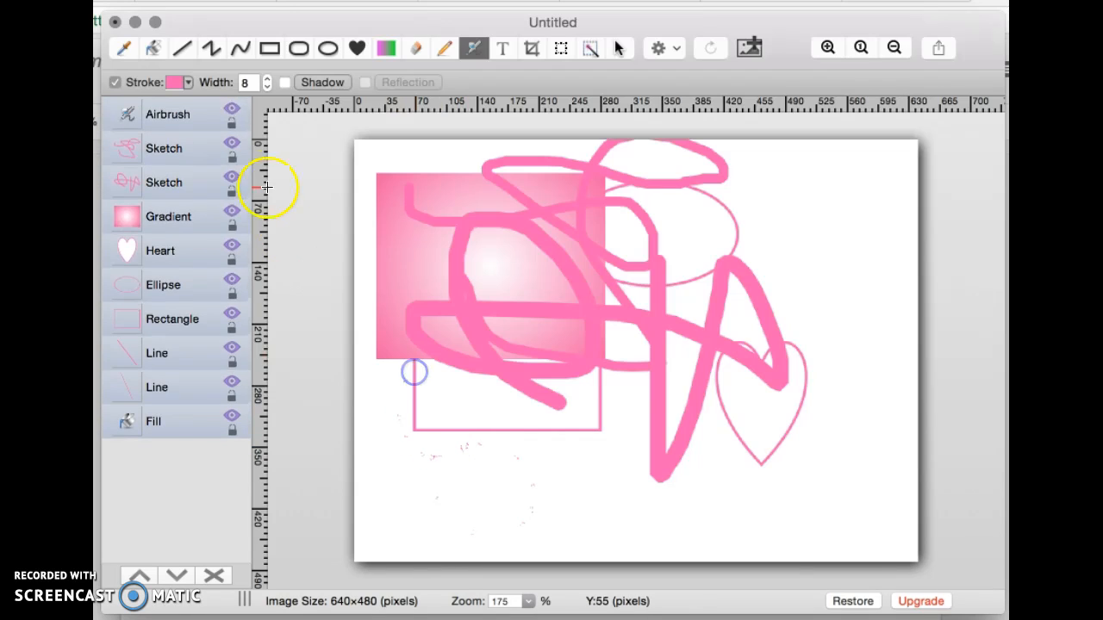
pyautogui.click(264, 79)
pyautogui.moveTo(789, 202)
pyautogui.mouseDown()
pyautogui.moveTo(790, 250)
pyautogui.moveTo(866, 208)
pyautogui.moveTo(805, 202)
pyautogui.mouseUp()
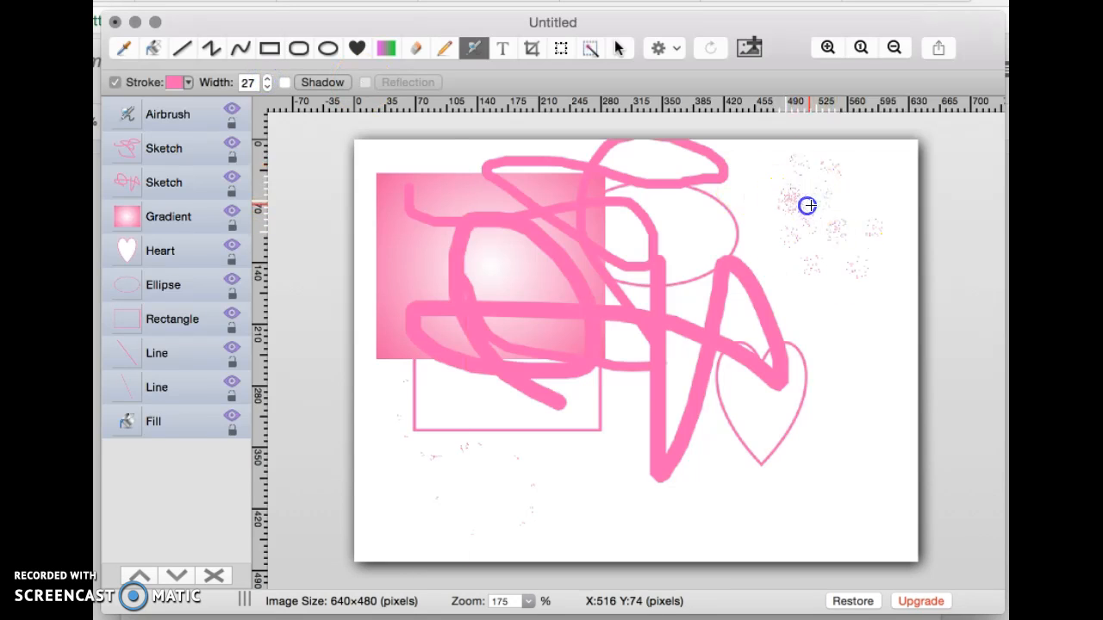
pyautogui.click(266, 79)
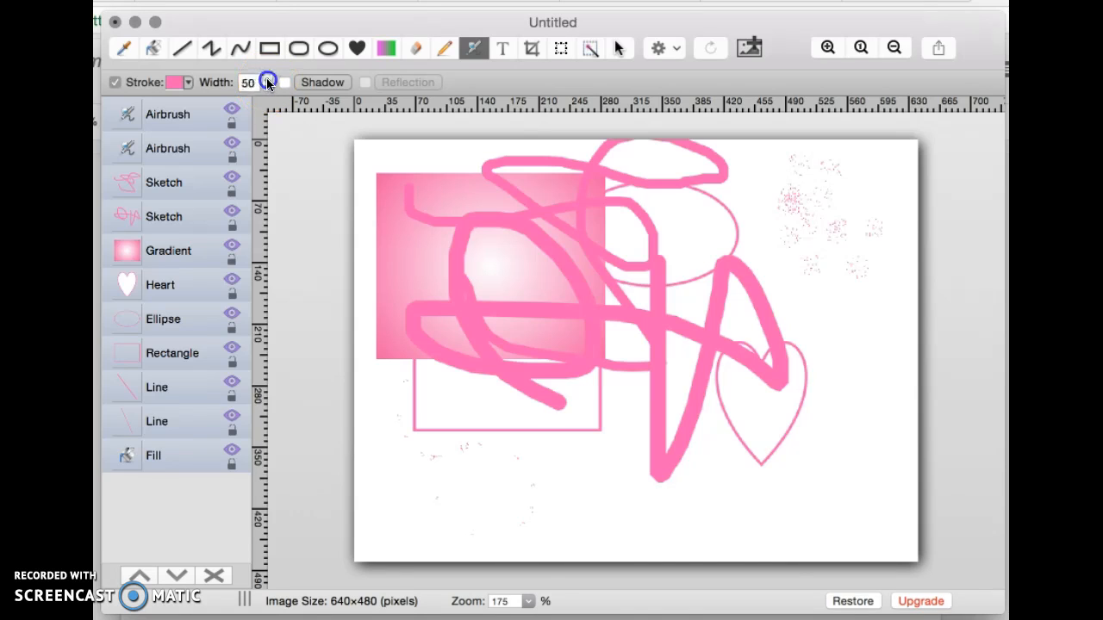
pyautogui.click(266, 78)
pyautogui.click(267, 79)
pyautogui.moveTo(815, 336)
pyautogui.mouseDown()
pyautogui.moveTo(856, 250)
pyautogui.moveTo(869, 337)
pyautogui.moveTo(873, 246)
pyautogui.moveTo(853, 197)
pyautogui.moveTo(818, 274)
pyautogui.mouseUp()
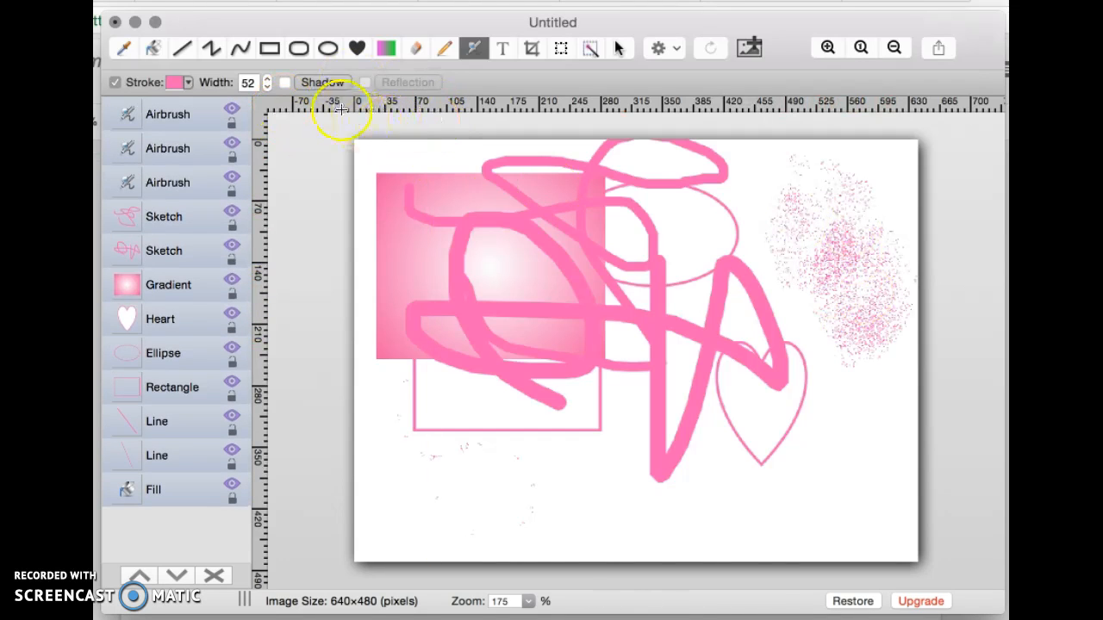
pyautogui.click(533, 49)
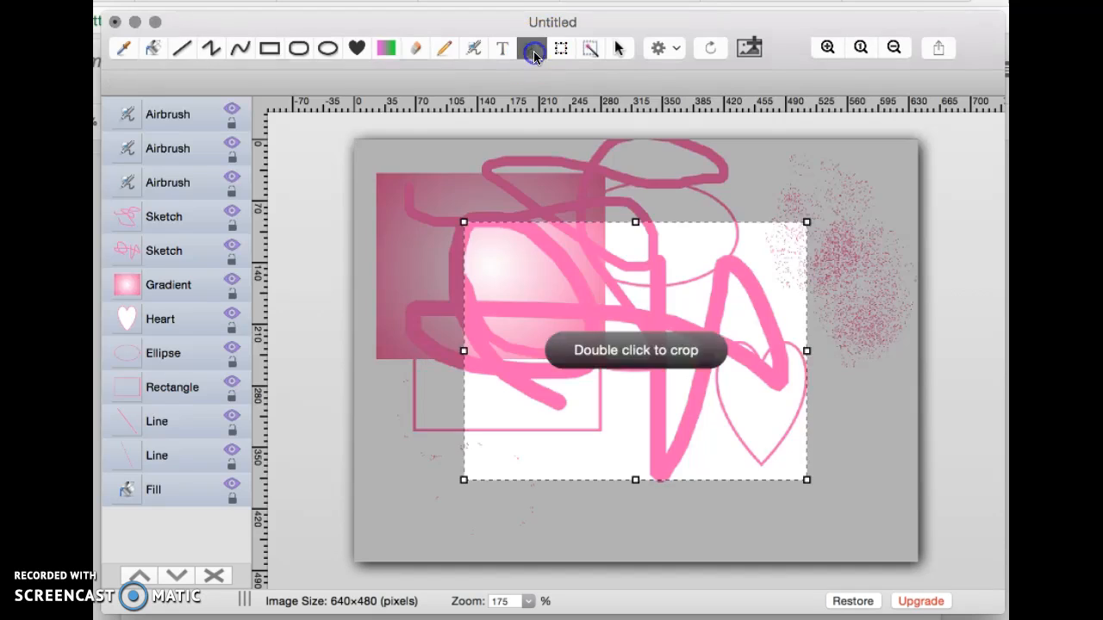
pyautogui.moveTo(660, 305); pyautogui.dragTo(553, 217)
pyautogui.click(589, 101)
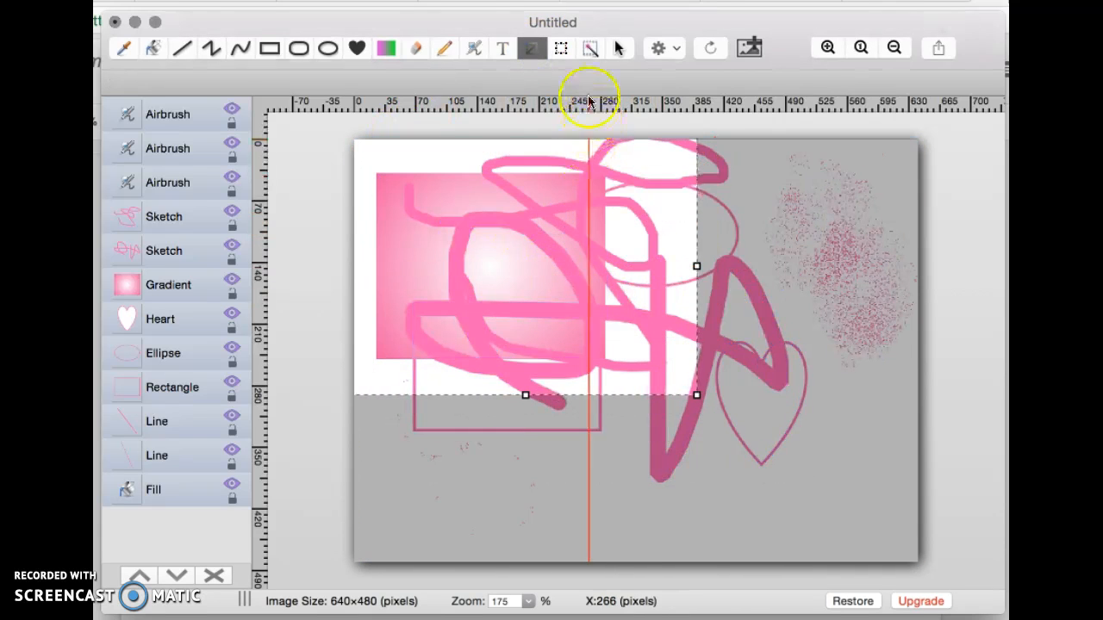
pyautogui.click(559, 49)
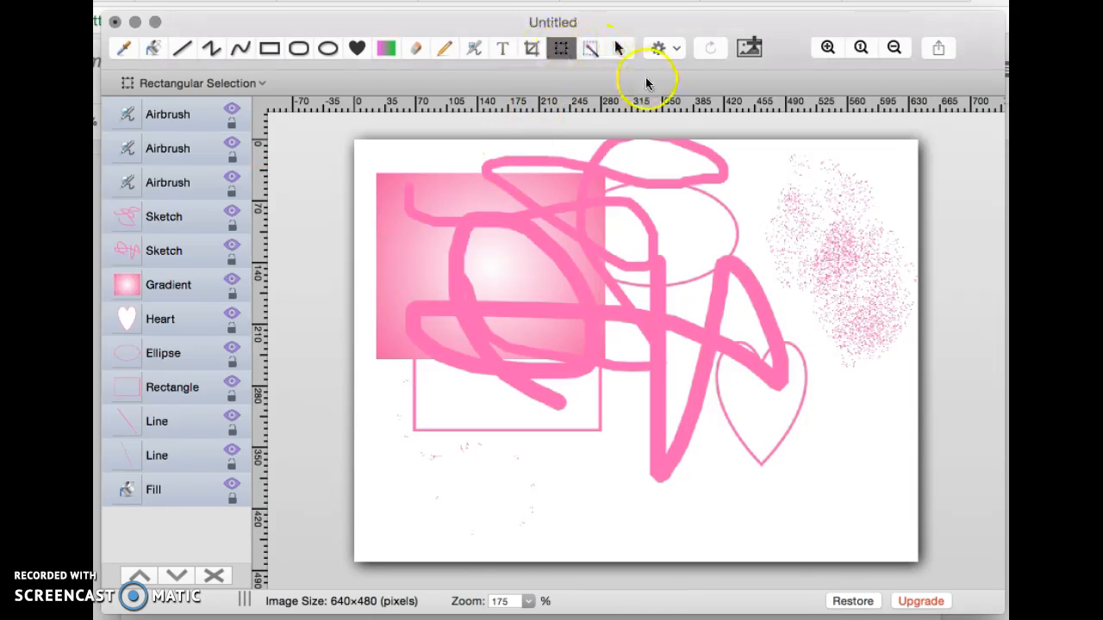
# Drag a rectangular selection and move it over the upper-right airbrush speckles
pyautogui.click(618, 51)
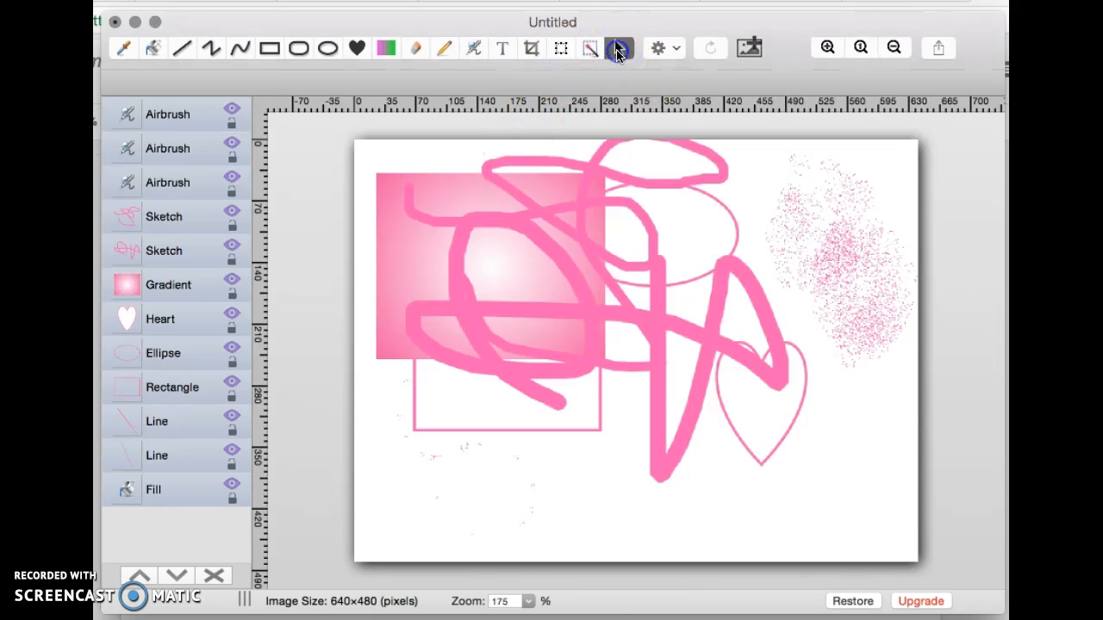
pyautogui.click(561, 50)
pyautogui.moveTo(538, 159); pyautogui.dragTo(727, 385)
pyautogui.moveTo(640, 230)
pyautogui.mouseDown()
pyautogui.moveTo(660, 290)
pyautogui.moveTo(645, 316)
pyautogui.moveTo(625, 280)
pyautogui.moveTo(571, 266)
pyautogui.moveTo(578, 256)
pyautogui.moveTo(598, 273)
pyautogui.mouseUp()
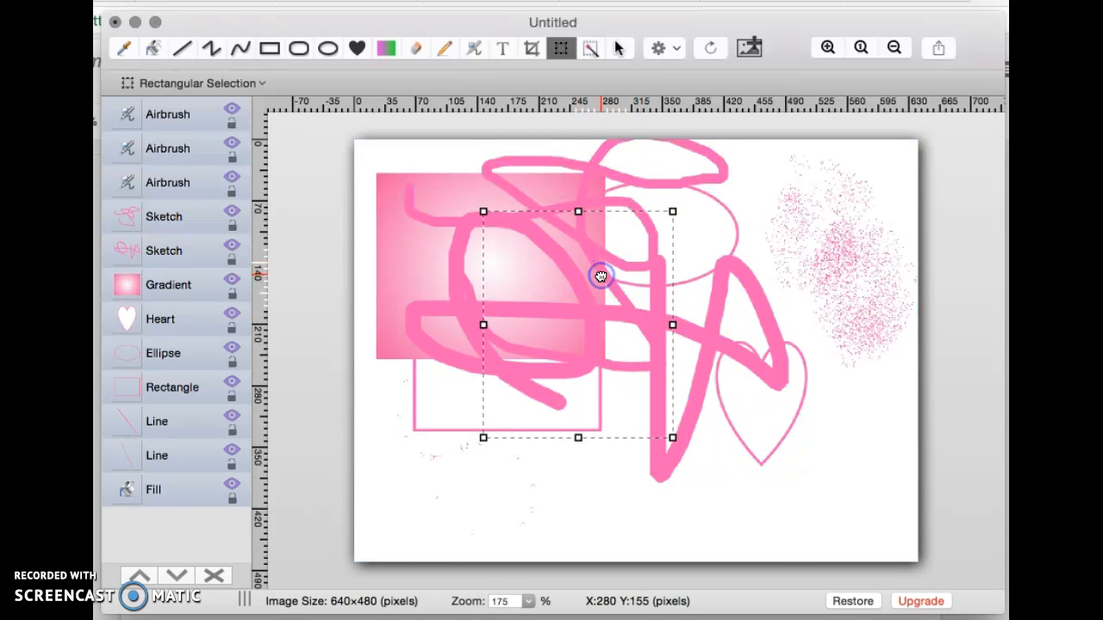
pyautogui.moveTo(662, 339)
pyautogui.mouseDown()
pyautogui.moveTo(767, 350)
pyautogui.moveTo(839, 388)
pyautogui.moveTo(853, 420)
pyautogui.moveTo(808, 450)
pyautogui.moveTo(844, 342)
pyautogui.moveTo(847, 290)
pyautogui.mouseUp()
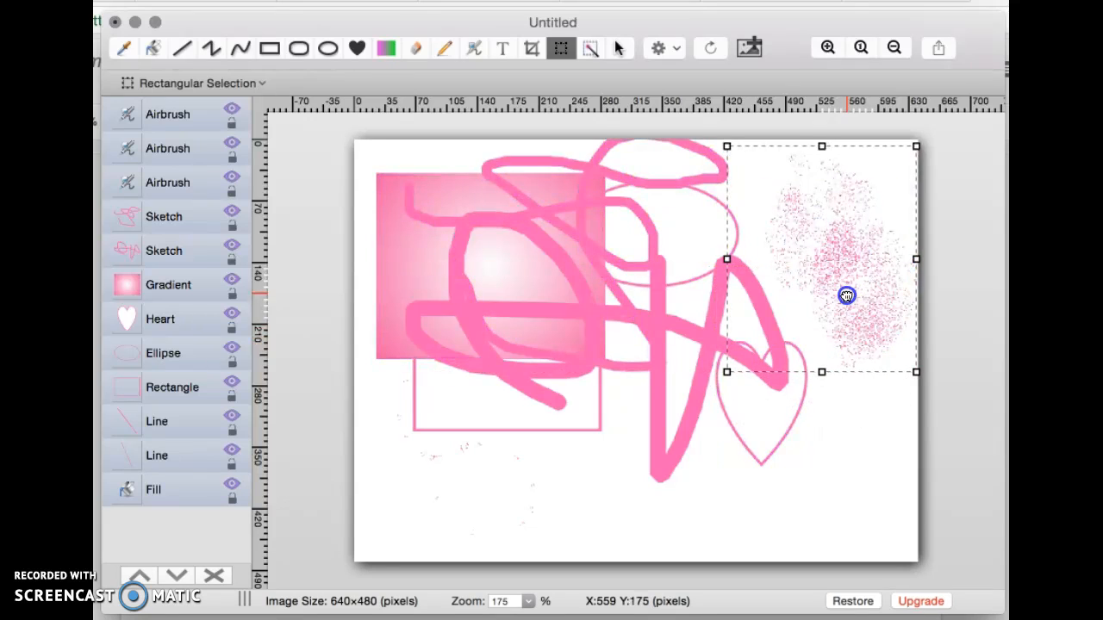
# Select the thick sketch stroke and its Sketch layer with the object arrow tool
pyautogui.click(615, 48)
pyautogui.click(503, 196)
pyautogui.click(520, 195)
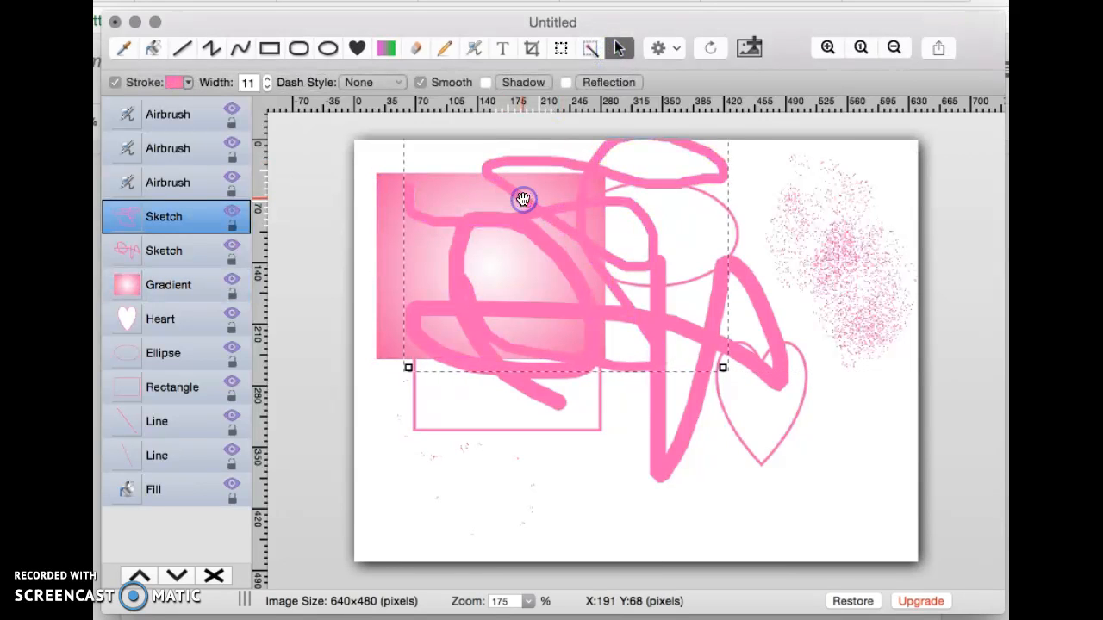
pyautogui.click(170, 216)
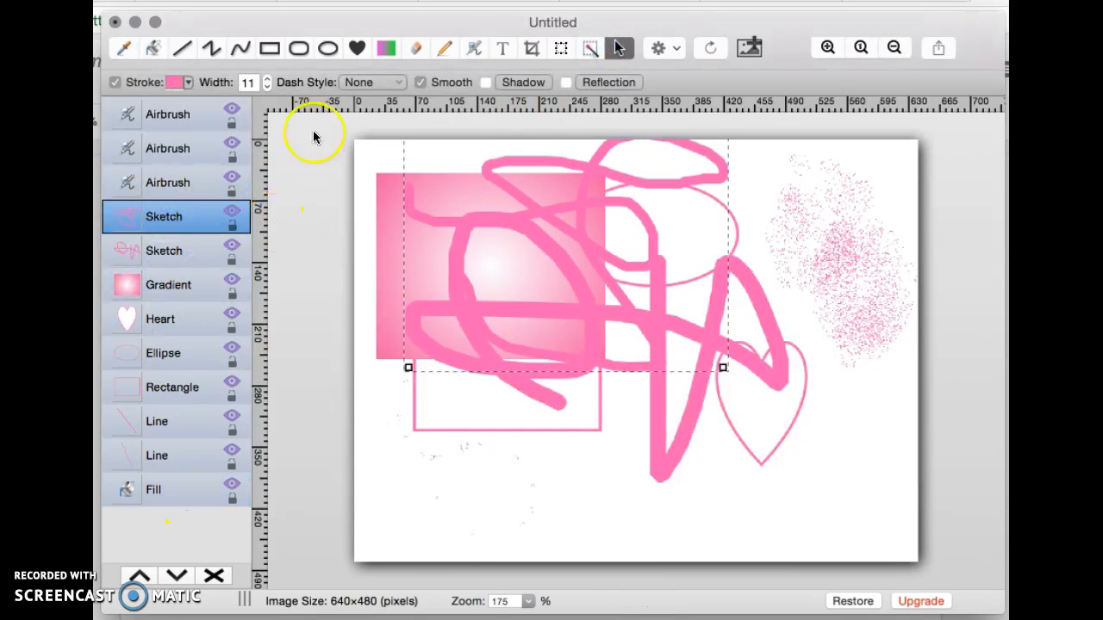
# Browse the stroke's actions menu and close it without applying anything
pyautogui.click(681, 45)
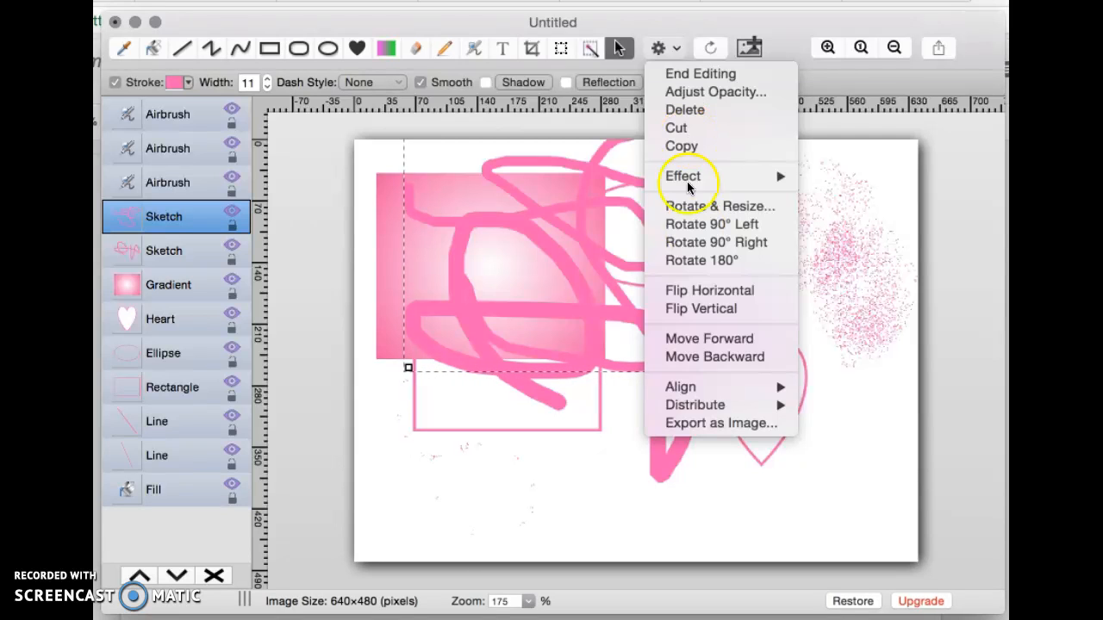
pyautogui.click(734, 353)
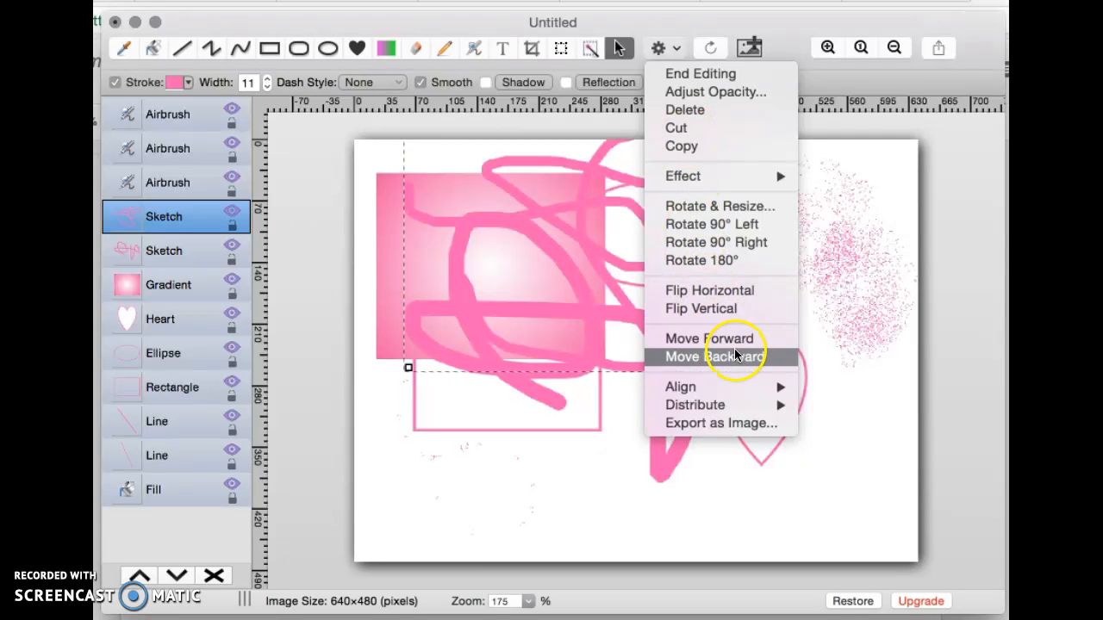
pyautogui.click(700, 425)
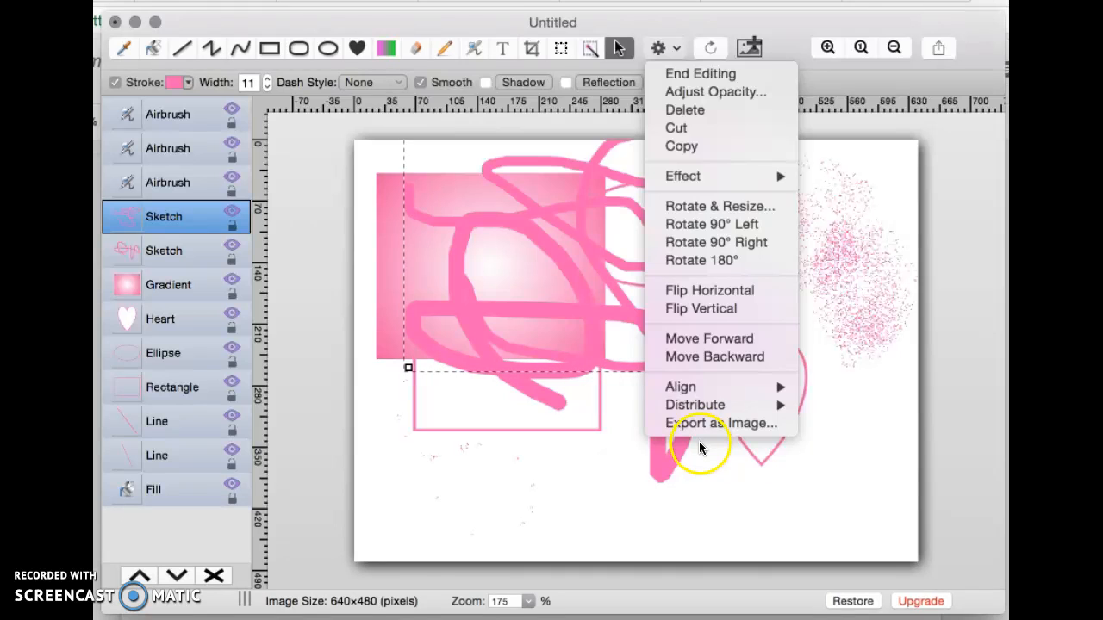
pyautogui.click(869, 129)
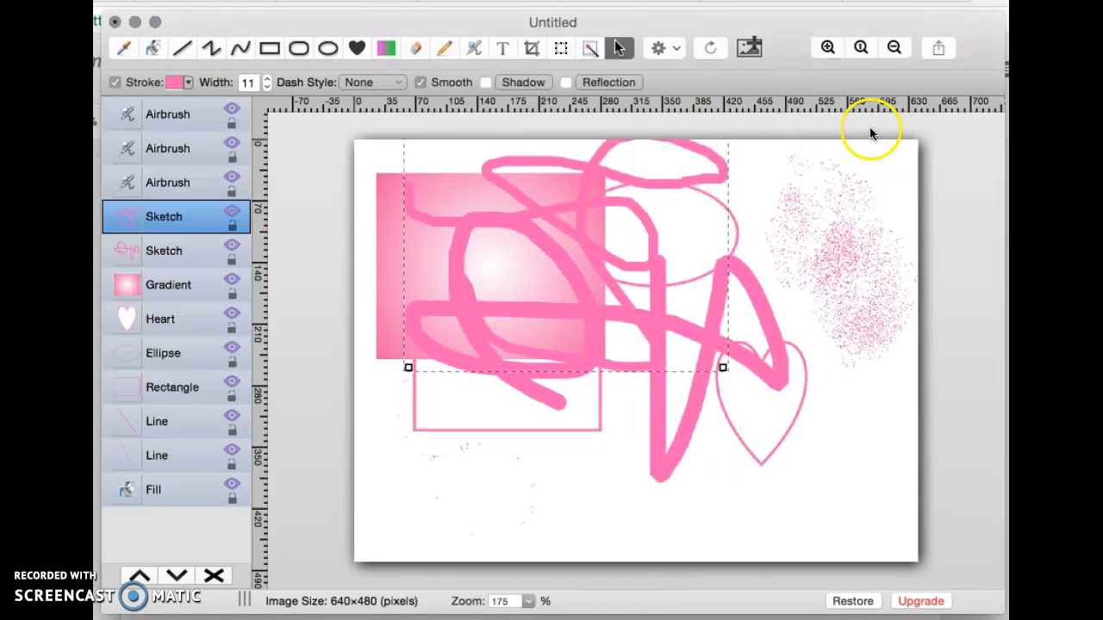
pyautogui.click(938, 47)
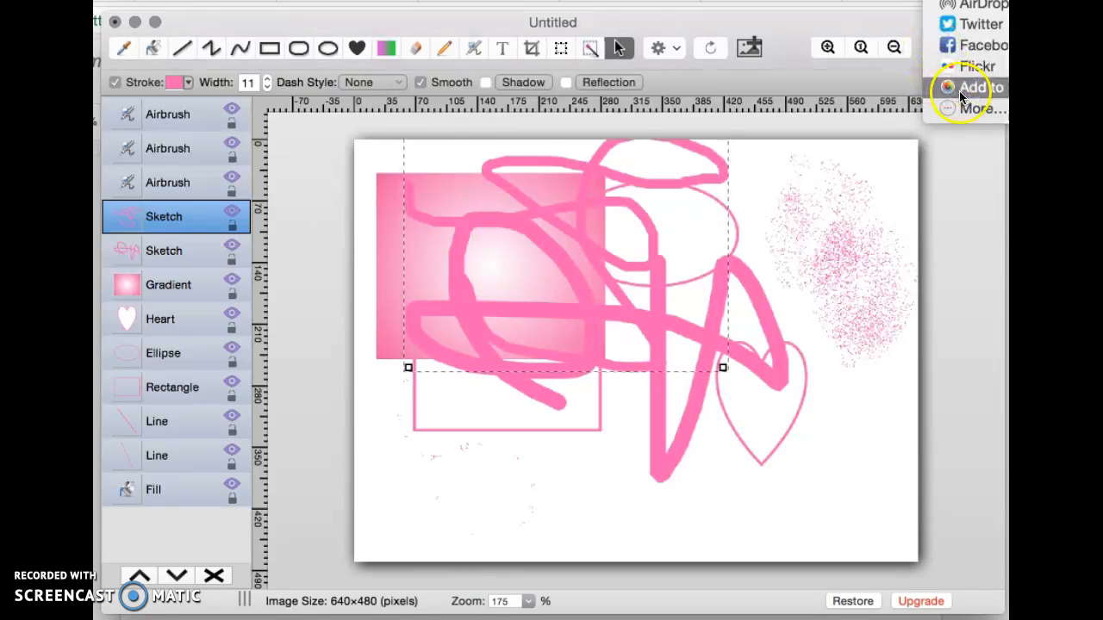
pyautogui.click(352, 143)
pyautogui.click(962, 520)
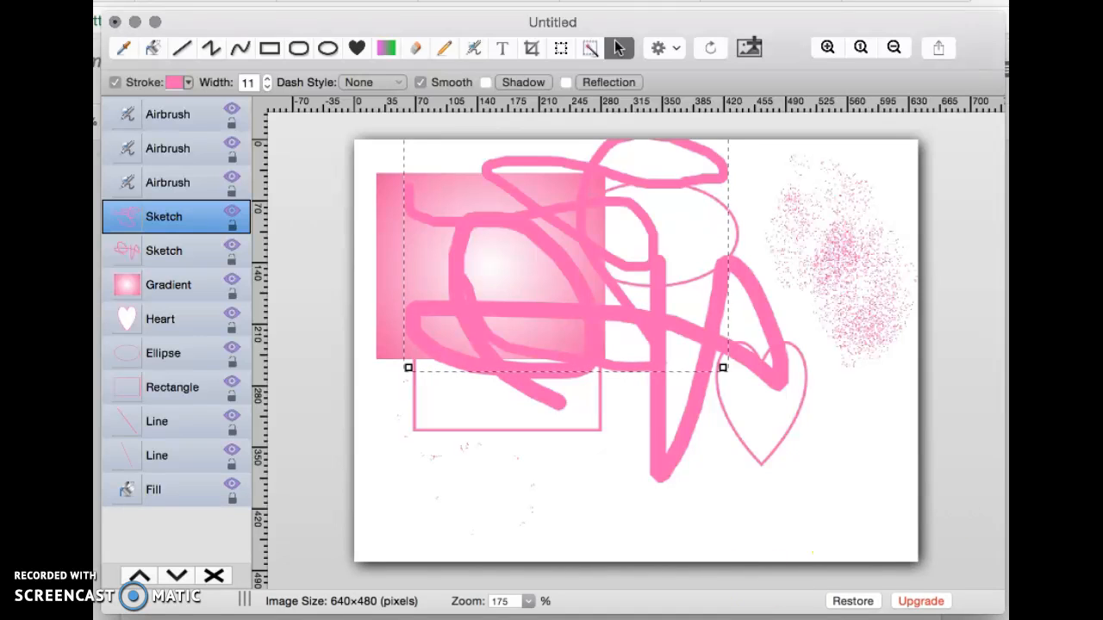
pyautogui.click(937, 47)
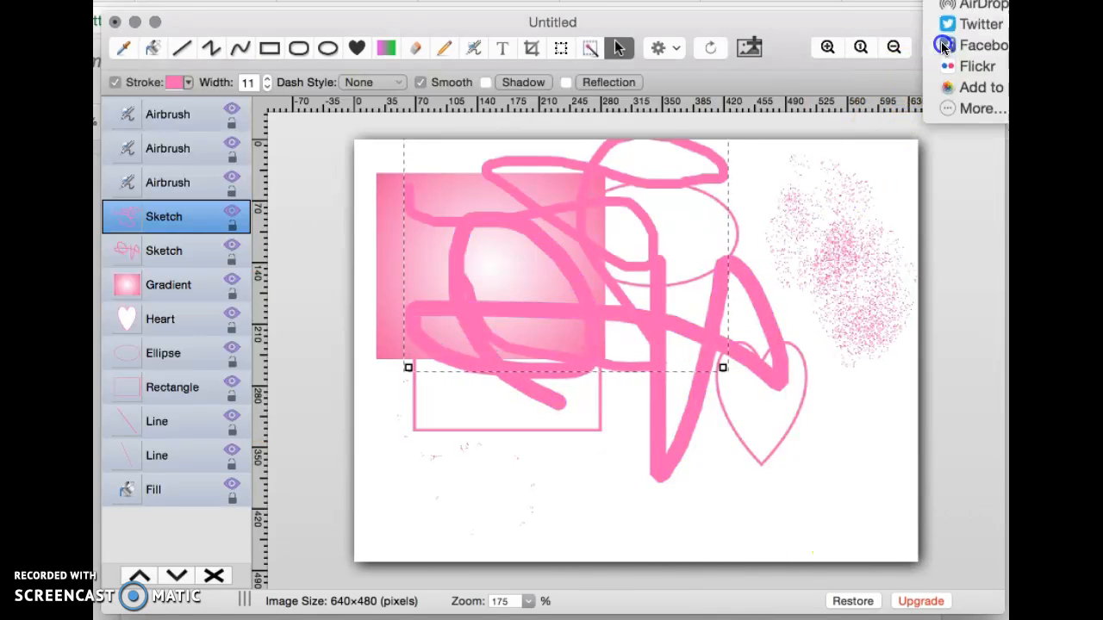
pyautogui.click(782, 50)
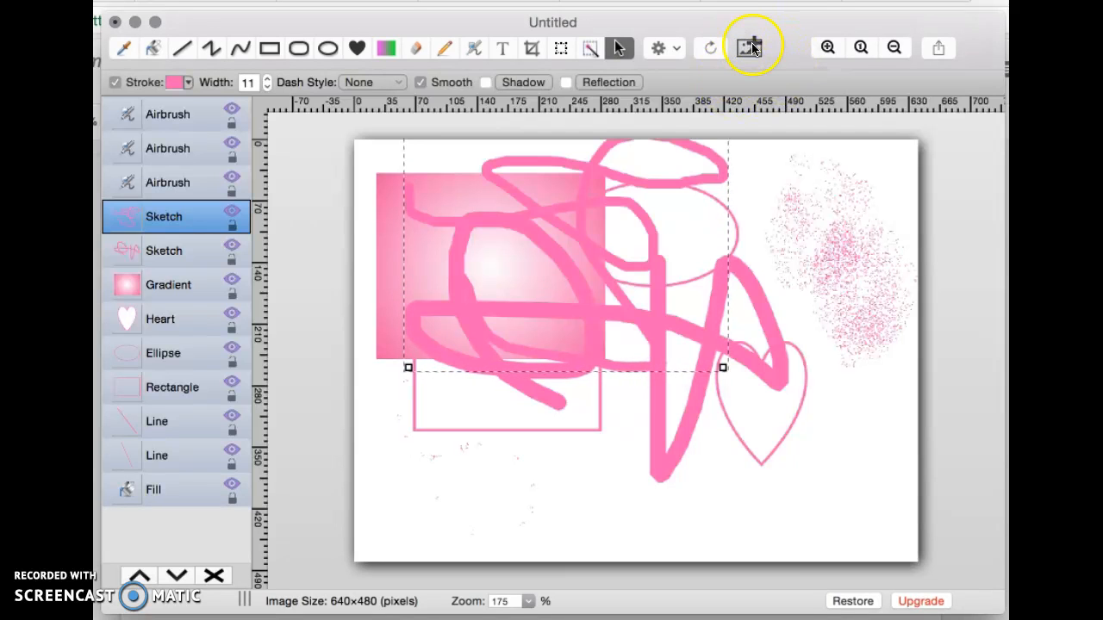
pyautogui.click(752, 49)
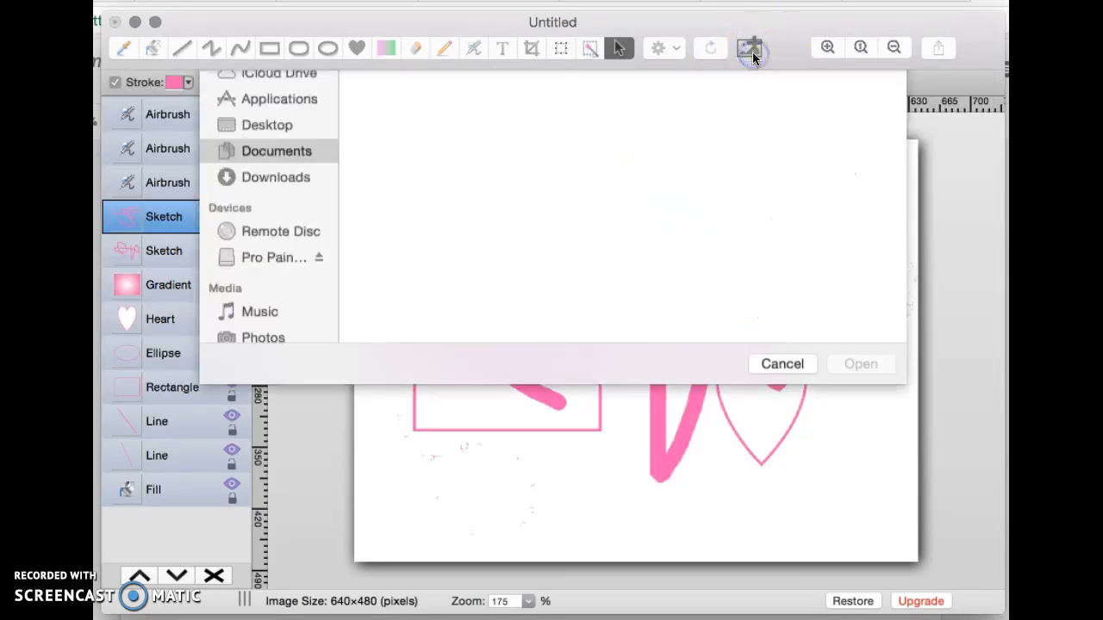
pyautogui.click(782, 468)
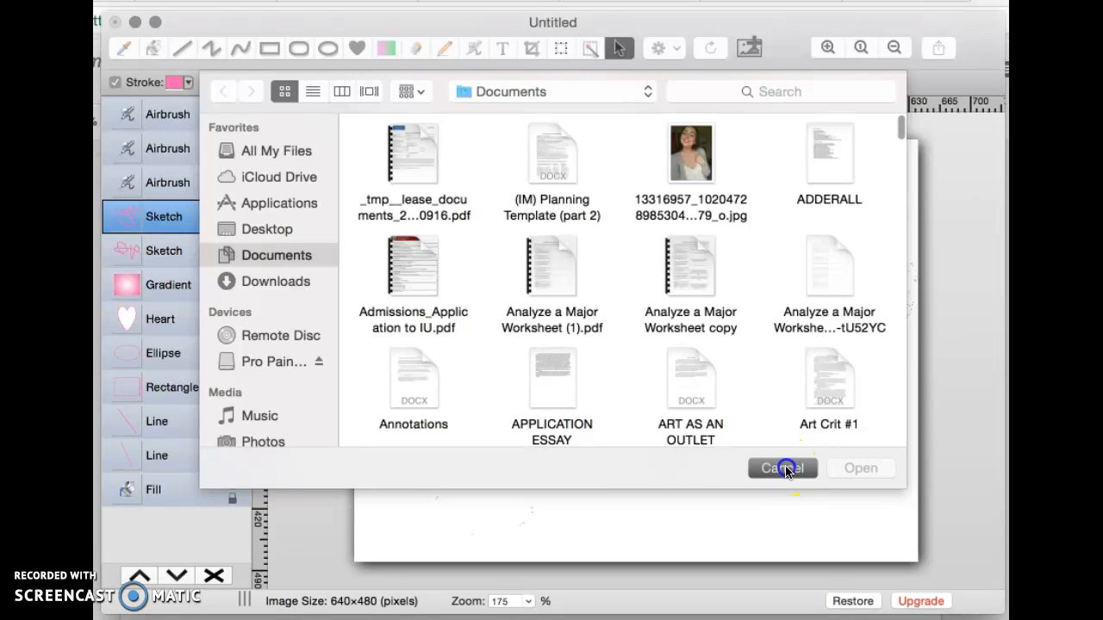